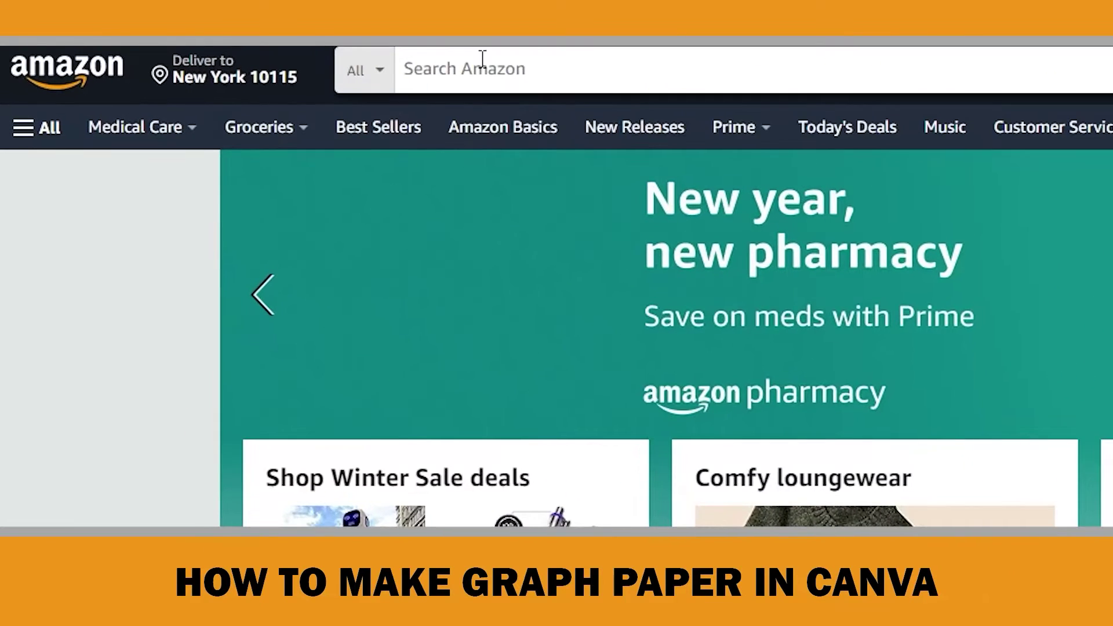
- Search Amazon for 8.5 x 11 graph paper notebooks and note the 2,000+ results
{"action": "left_click", "coordinate": [482, 58]}
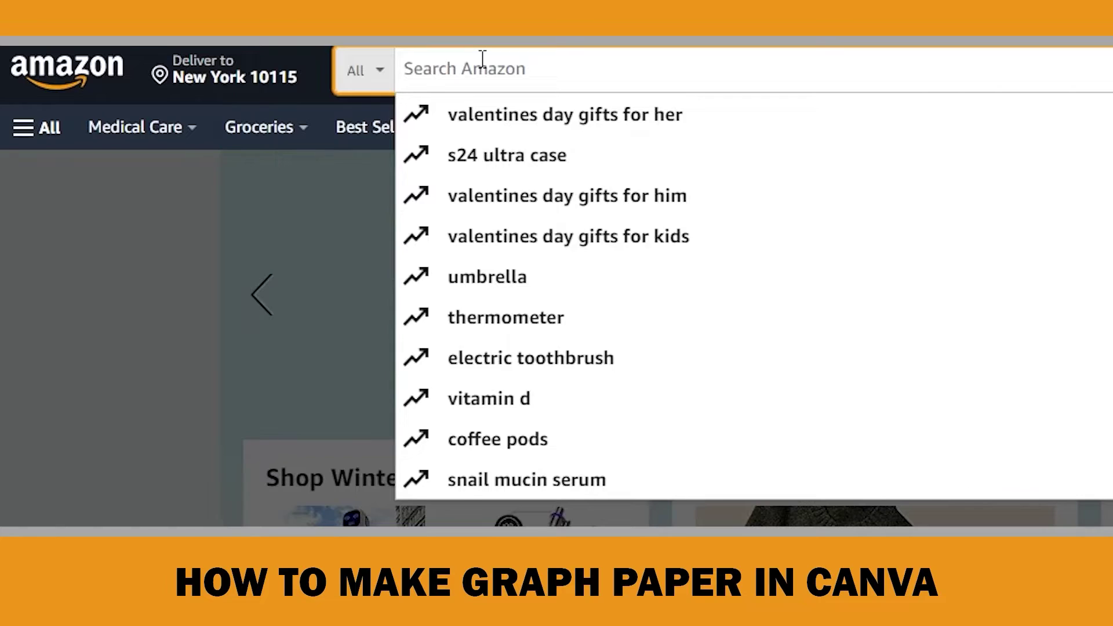
{"action": "type", "text": "graph paper notebook"}
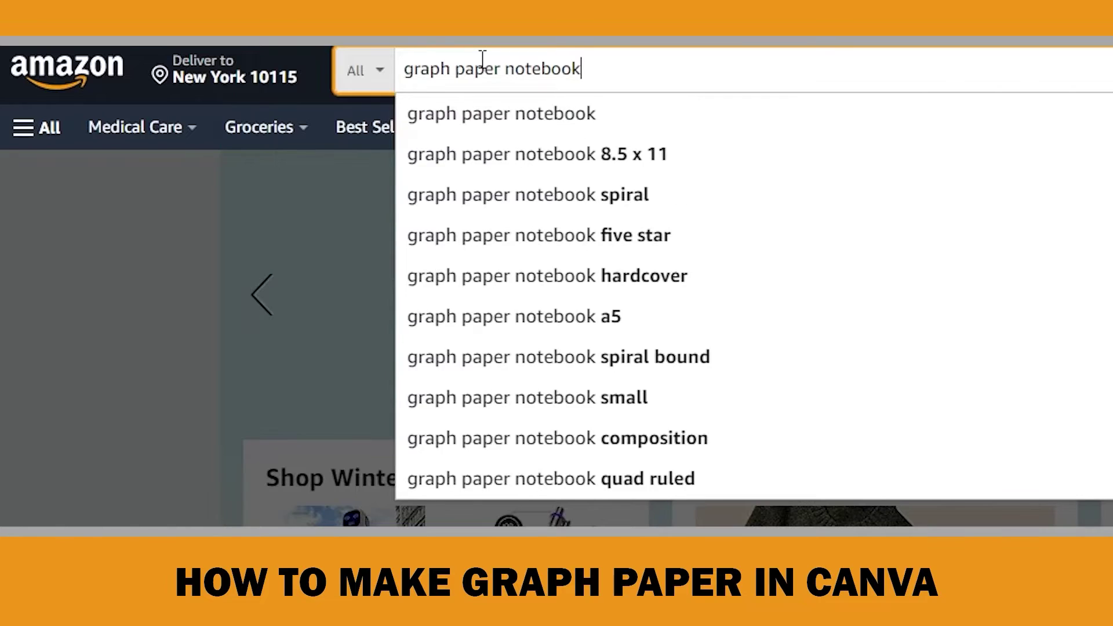
{"action": "left_click", "coordinate": [637, 166]}
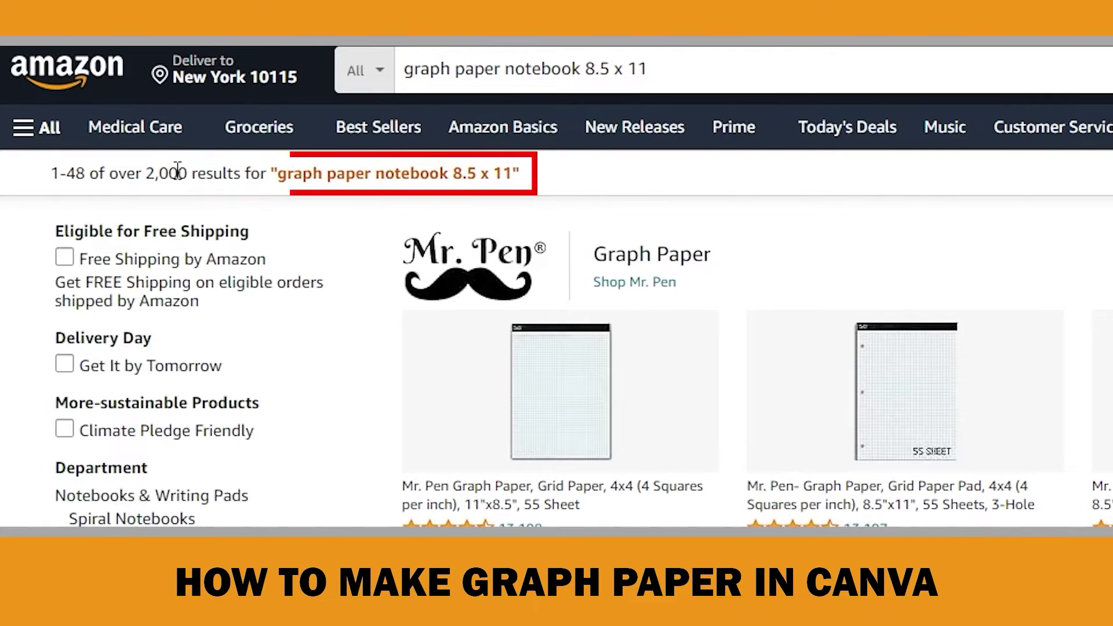
{"action": "left_click_drag", "start_coordinate": [190, 174], "coordinate": [50, 174]}
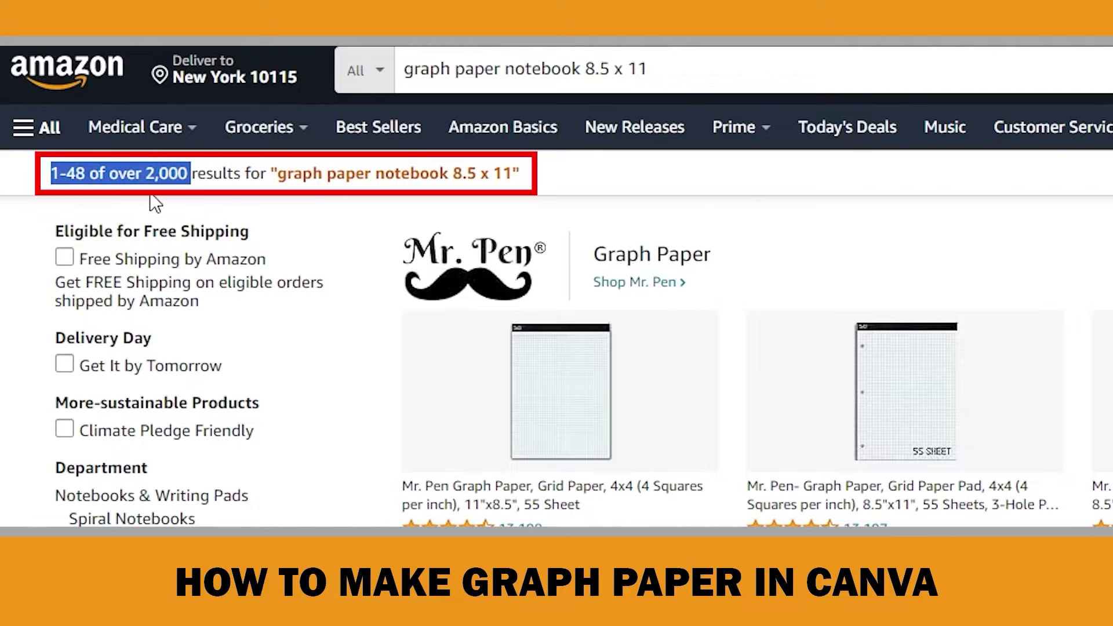
- Narrow the search to 4 squares per inch and scroll through the 372 results
{"action": "left_click", "coordinate": [723, 72]}
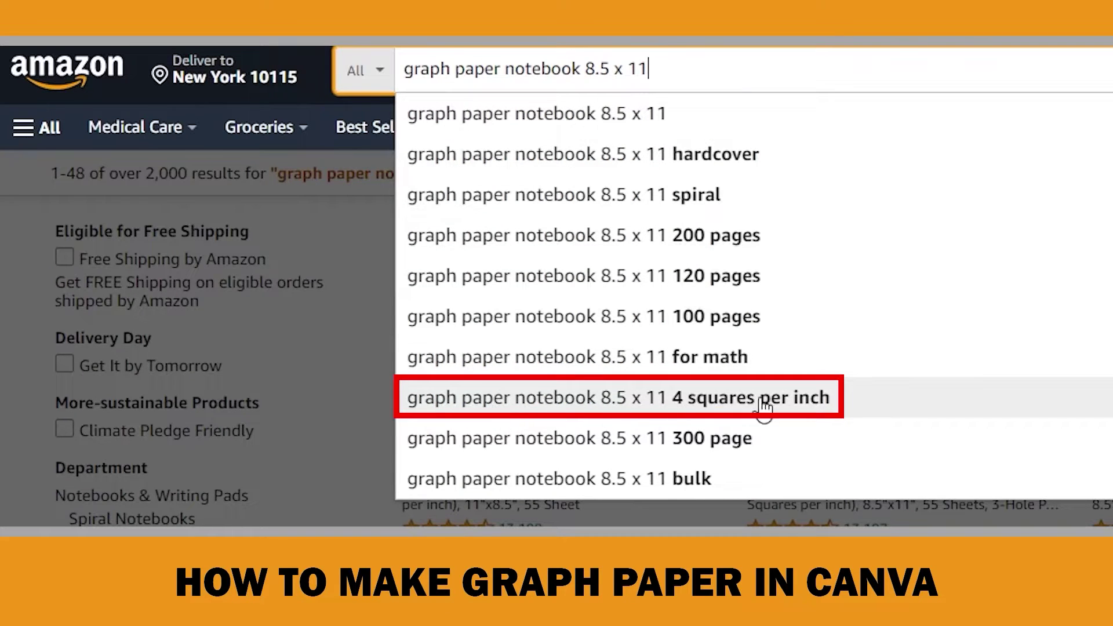
{"action": "left_click", "coordinate": [719, 400]}
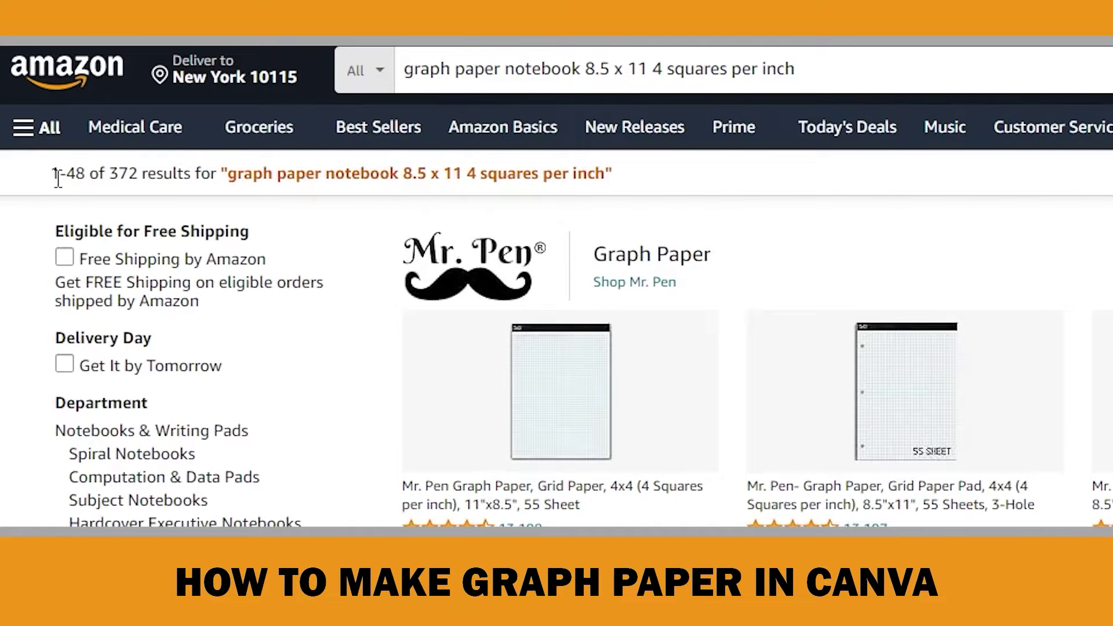
{"action": "left_click_drag", "start_coordinate": [53, 175], "coordinate": [217, 176]}
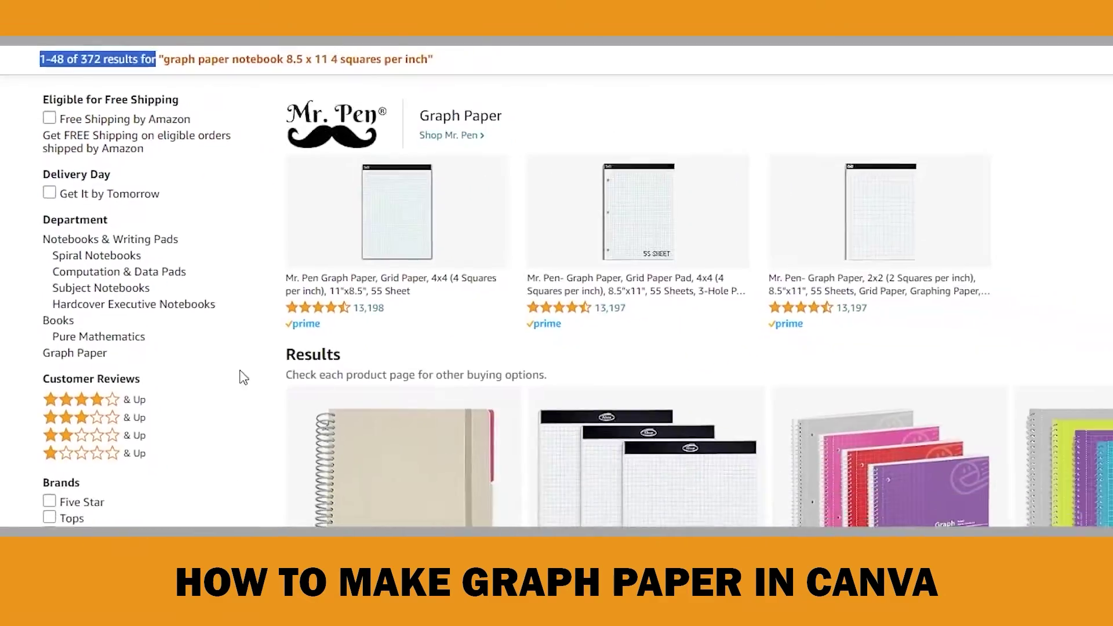
{"action": "scroll", "coordinate": [176, 288], "scroll_direction": "down", "scroll_amount": 5}
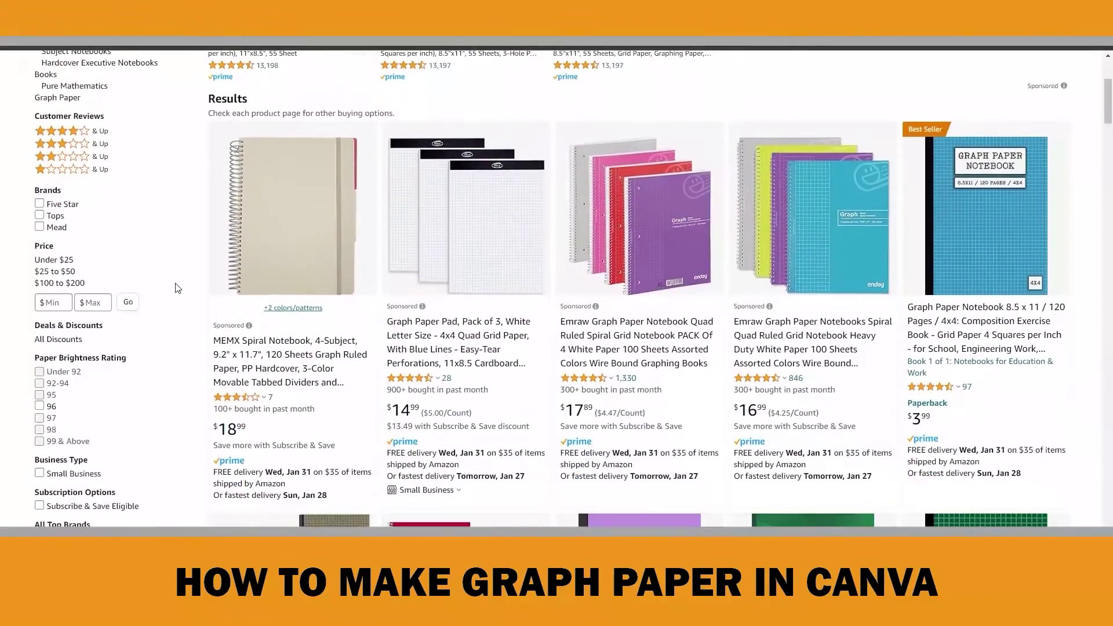
{"action": "scroll", "coordinate": [177, 288], "scroll_direction": "down", "scroll_amount": 5}
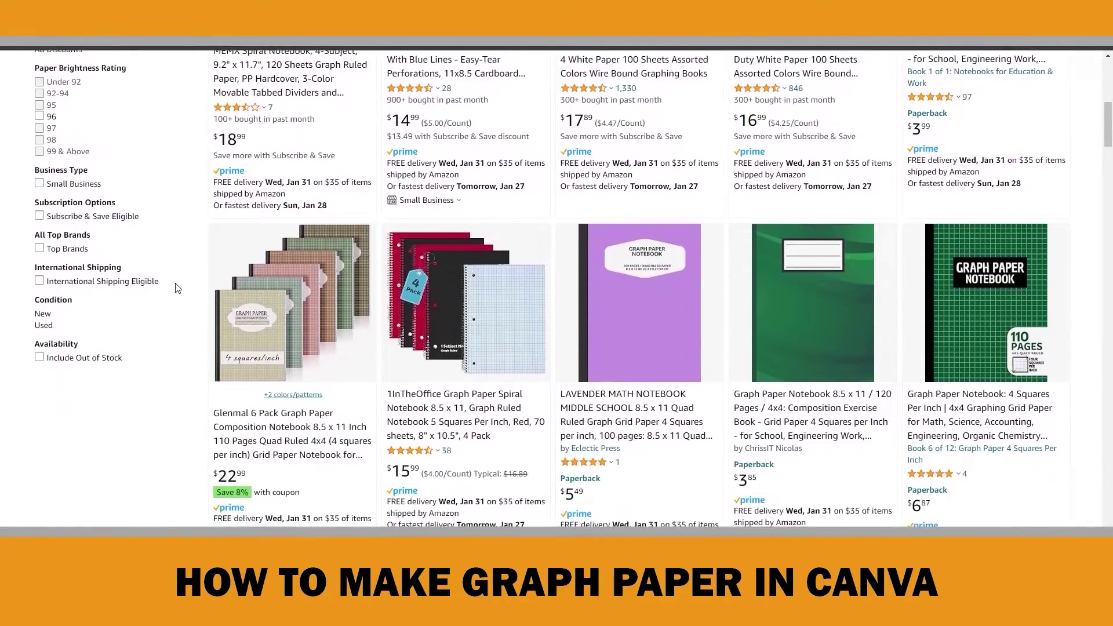
{"action": "scroll", "coordinate": [177, 288], "scroll_direction": "down", "scroll_amount": 5}
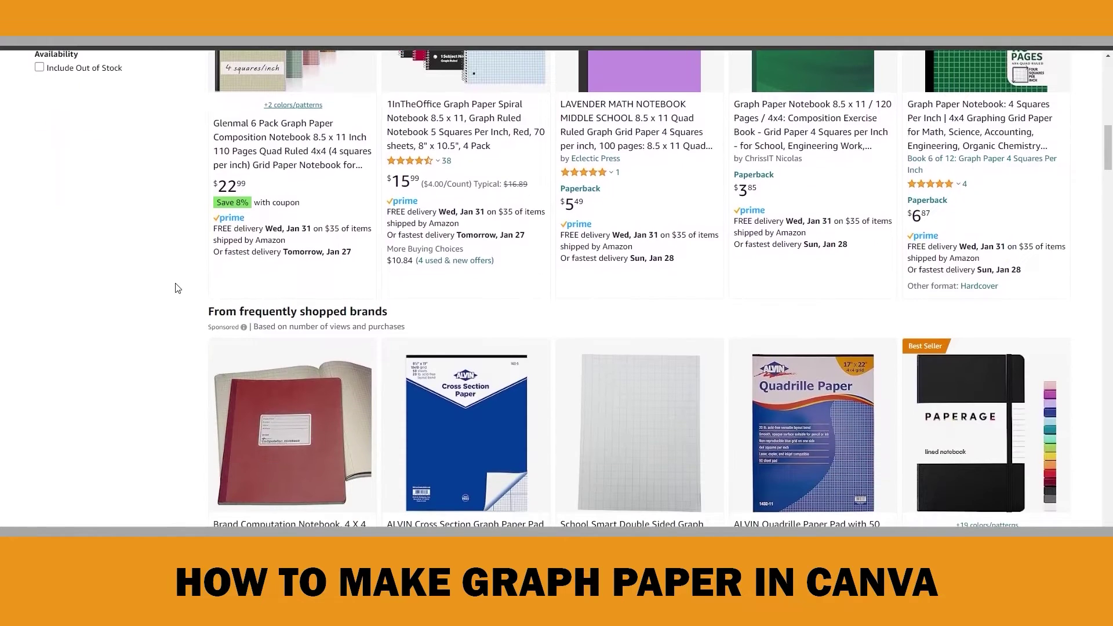
{"action": "scroll", "coordinate": [177, 288], "scroll_direction": "down", "scroll_amount": 5}
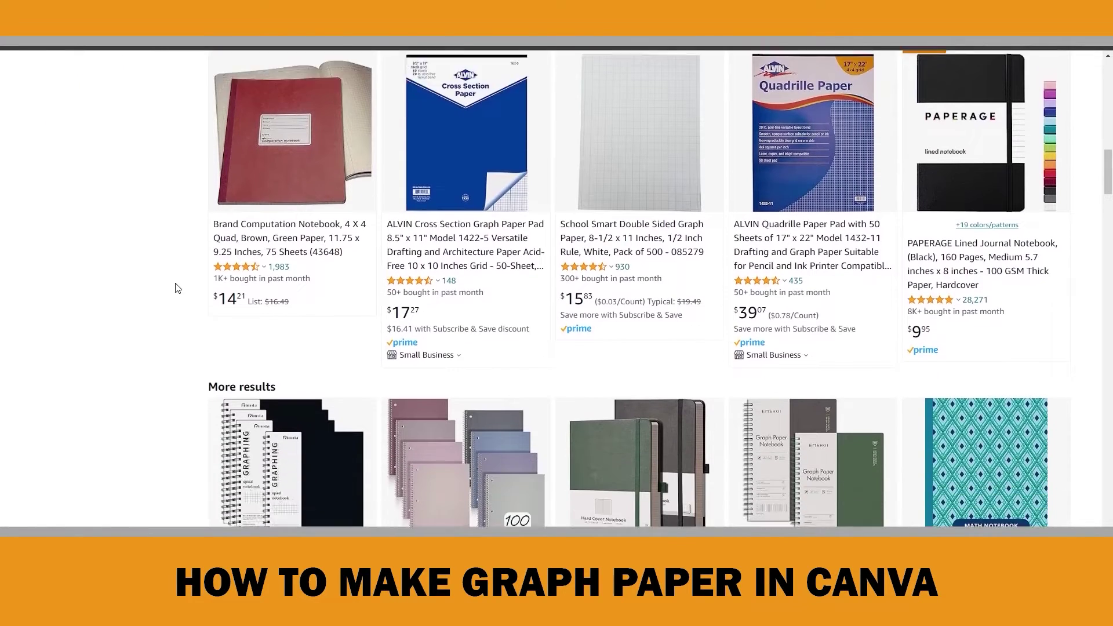
{"action": "scroll", "coordinate": [177, 288], "scroll_direction": "down", "scroll_amount": 6}
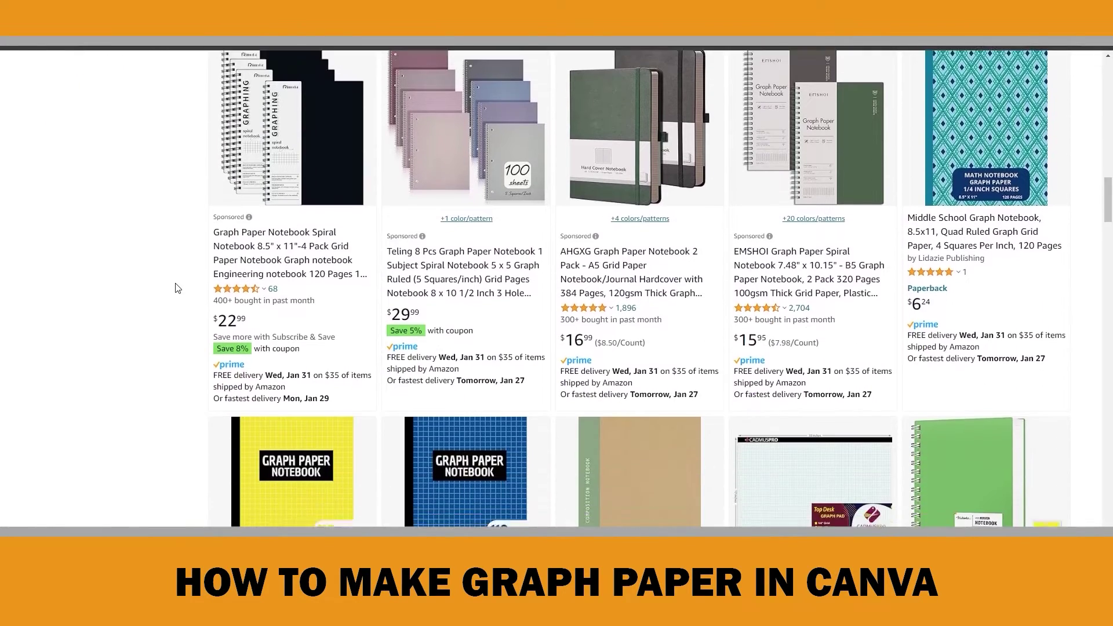
{"action": "scroll", "coordinate": [178, 288], "scroll_direction": "down", "scroll_amount": 6}
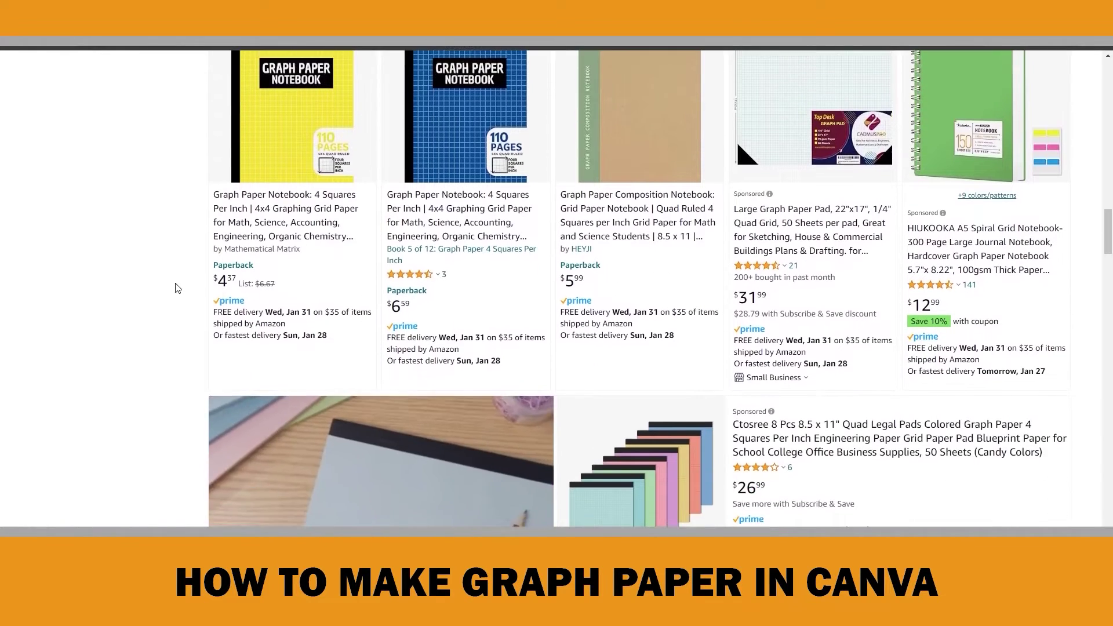
{"action": "scroll", "coordinate": [177, 287], "scroll_direction": "down", "scroll_amount": 5}
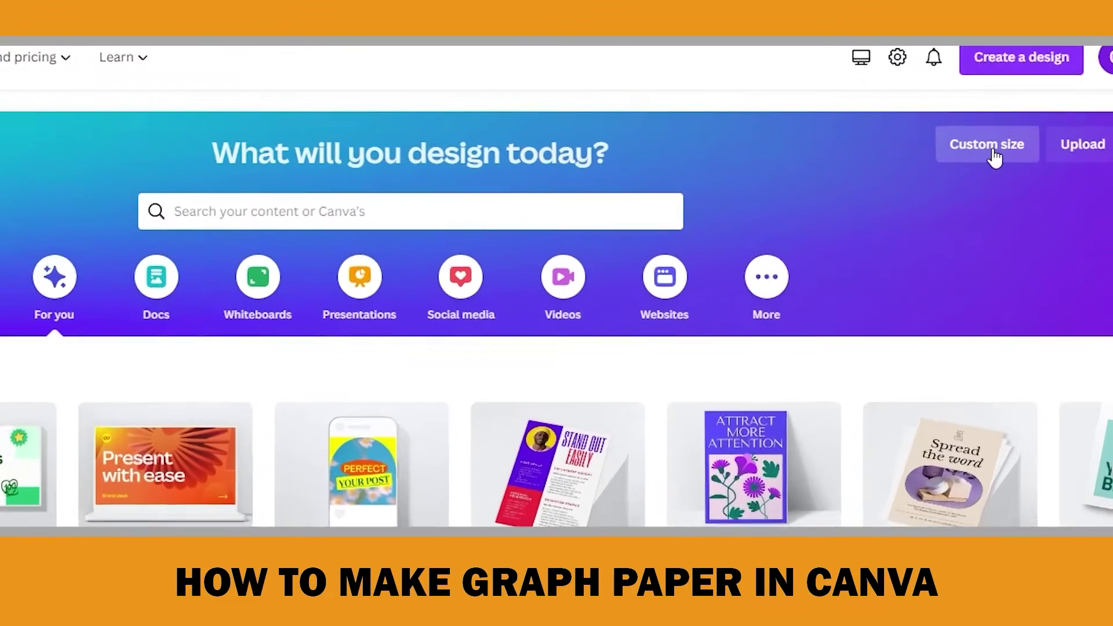
- Enter a Canva custom size of 8.625 in wide by 11.25 in high
{"action": "left_click", "coordinate": [993, 169]}
{"action": "left_click_drag", "start_coordinate": [720, 241], "coordinate": [665, 243]}
{"action": "left_click_drag", "start_coordinate": [864, 241], "coordinate": [774, 242]}
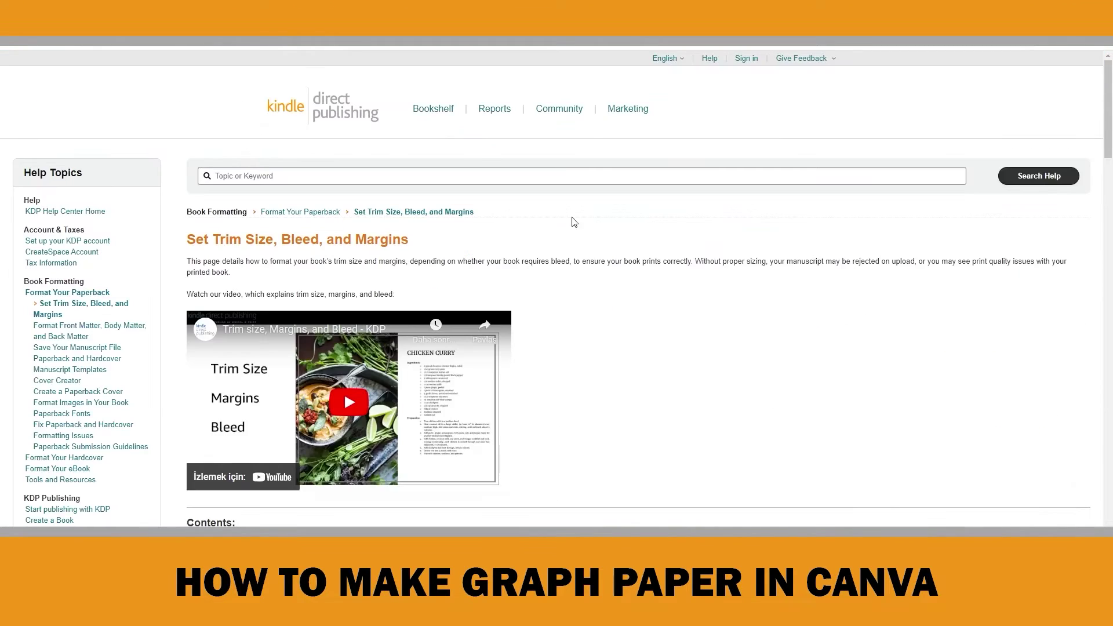
- Confirm KDP's 8.5" x 11" bleed size is 8.625" x 11.25" and create the blank design
{"action": "scroll", "coordinate": [268, 411], "scroll_direction": "down", "scroll_amount": 15}
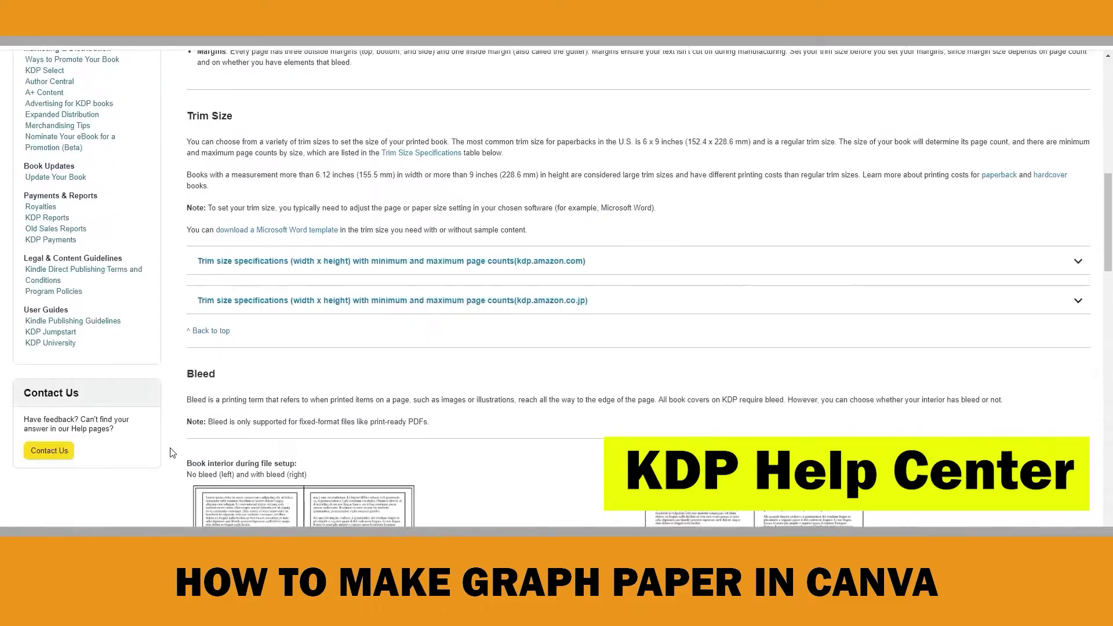
{"action": "scroll", "coordinate": [172, 453], "scroll_direction": "down", "scroll_amount": 5}
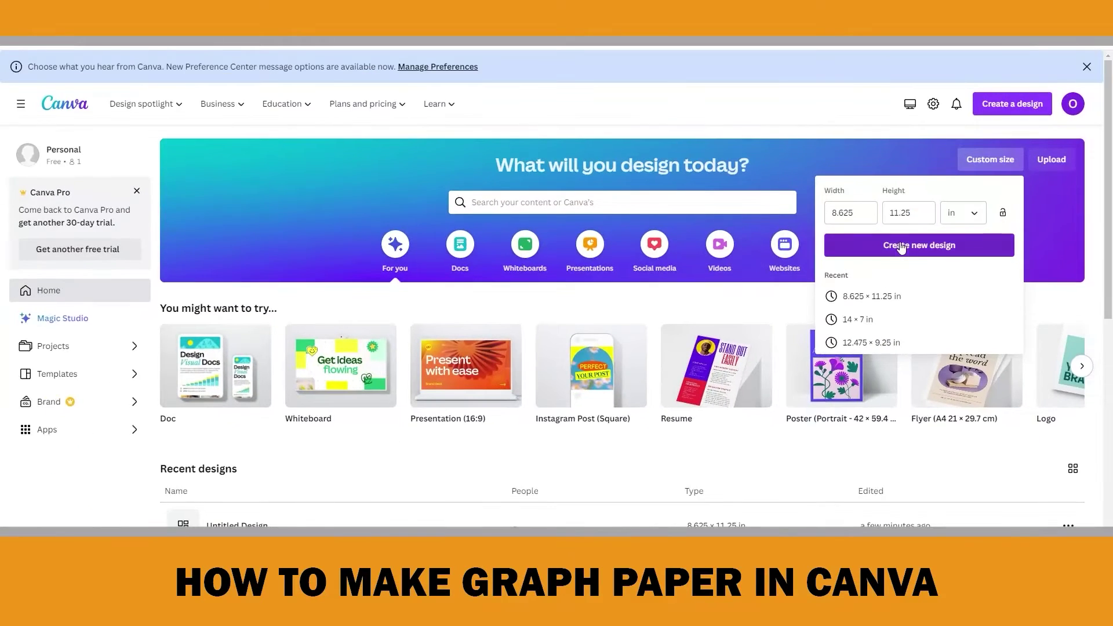
{"action": "left_click", "coordinate": [900, 243]}
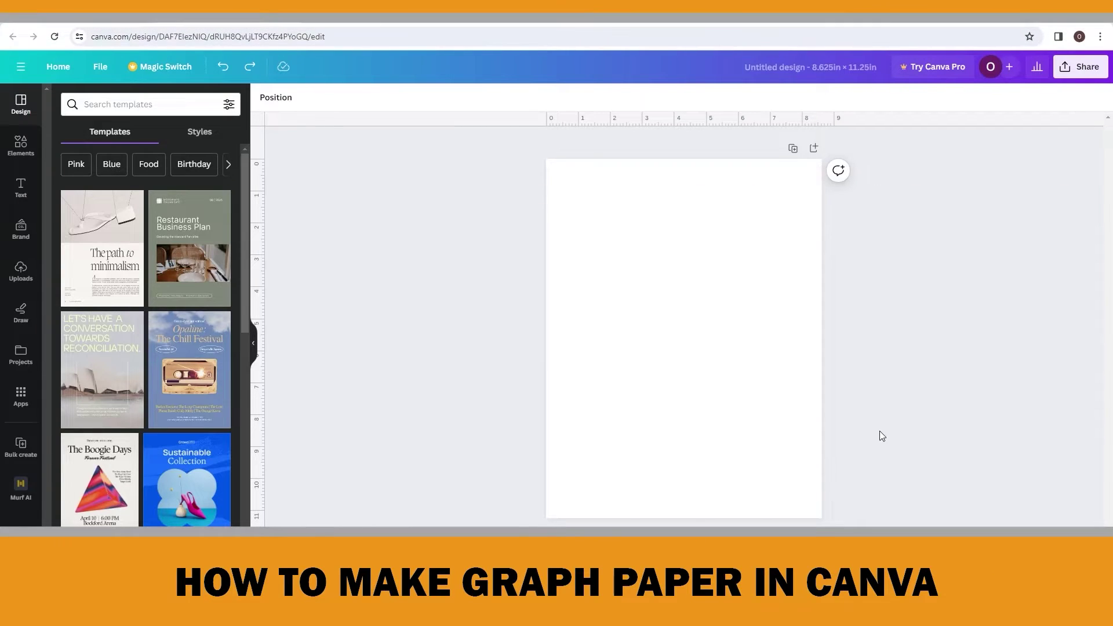
- Add a line with weight 1 and stretch it across the full page width
{"action": "key", "text": "l"}
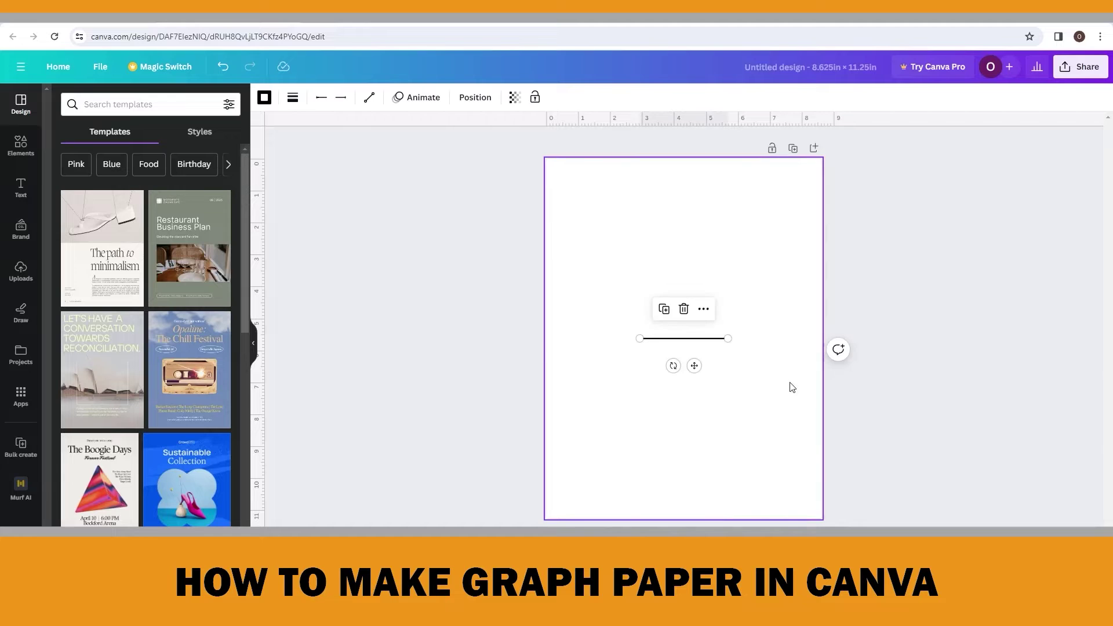
{"action": "left_click", "coordinate": [292, 98]}
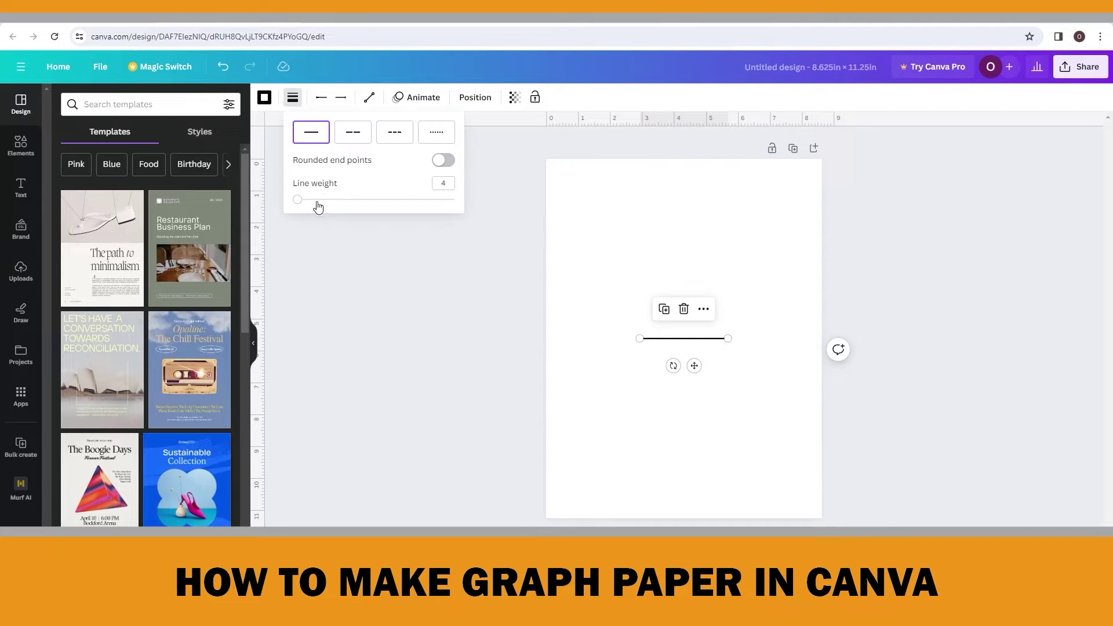
{"action": "left_click_drag", "start_coordinate": [300, 202], "coordinate": [276, 201]}
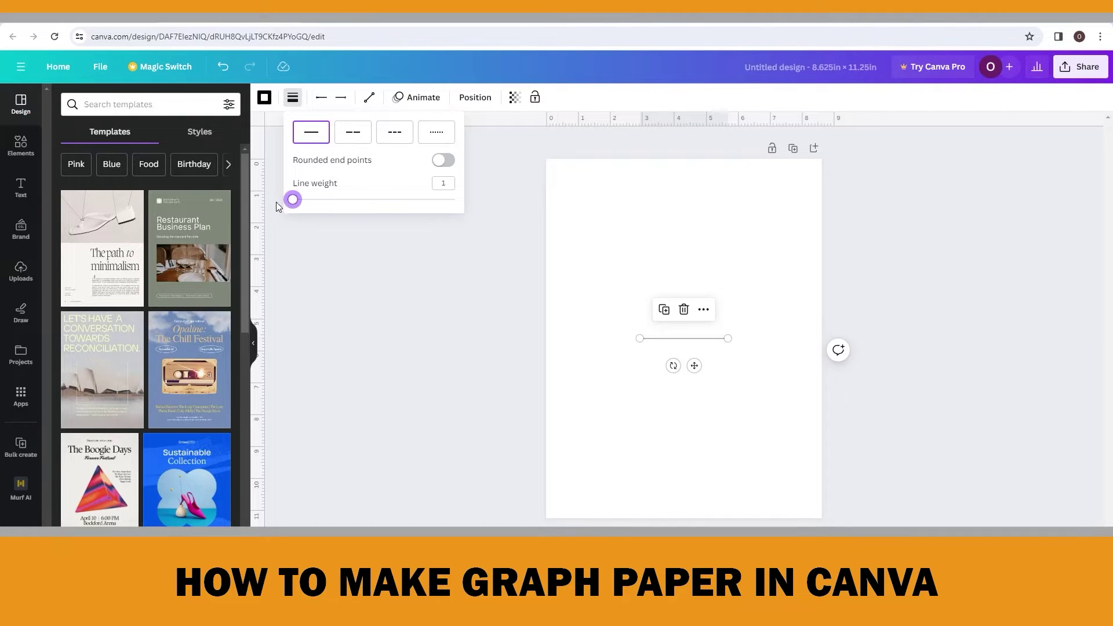
{"action": "left_click", "coordinate": [728, 339]}
{"action": "left_click_drag", "start_coordinate": [765, 344], "coordinate": [874, 343]}
{"action": "left_click_drag", "start_coordinate": [668, 343], "coordinate": [544, 343]}
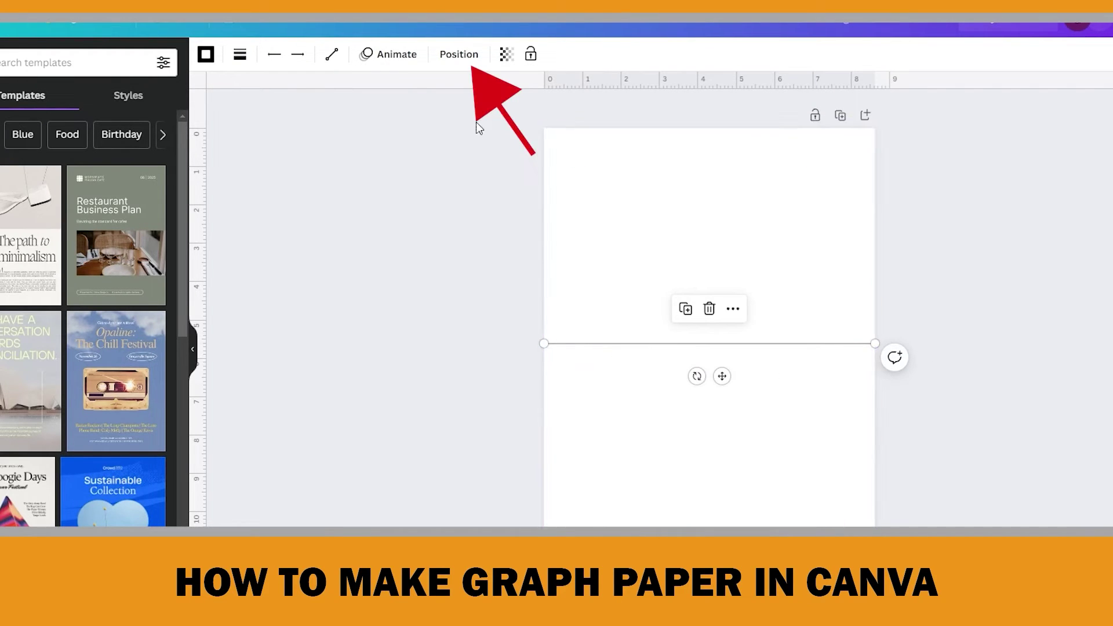
- Set the line's Start Y and End Y to 0 to place it on the top edge
{"action": "left_click", "coordinate": [459, 54]}
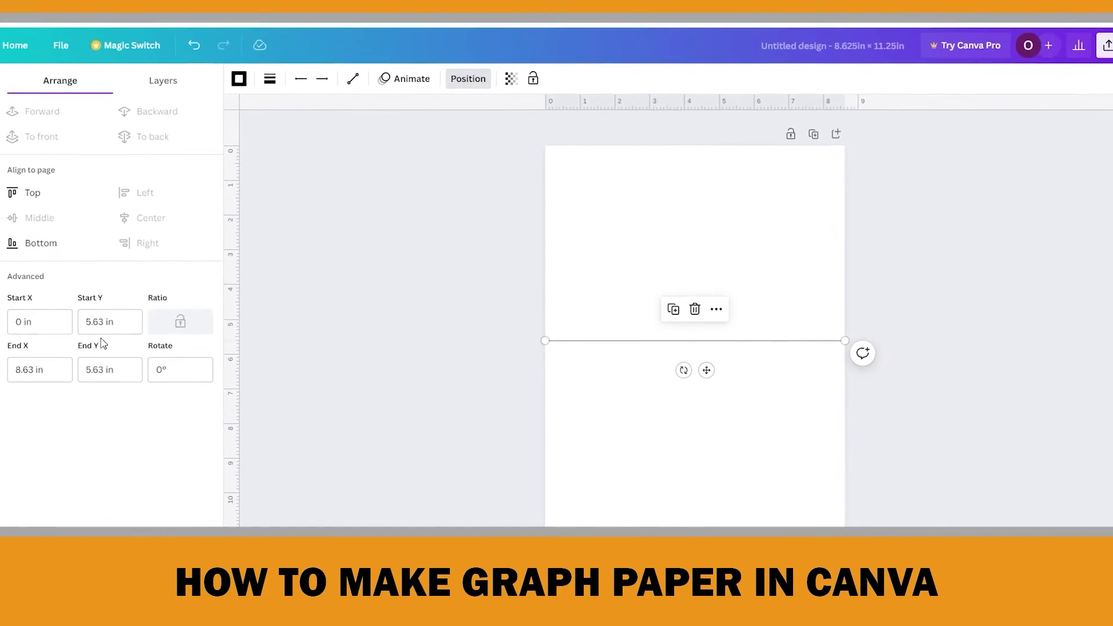
{"action": "left_click", "coordinate": [164, 321]}
{"action": "left_click_drag", "start_coordinate": [164, 321], "coordinate": [124, 322]}
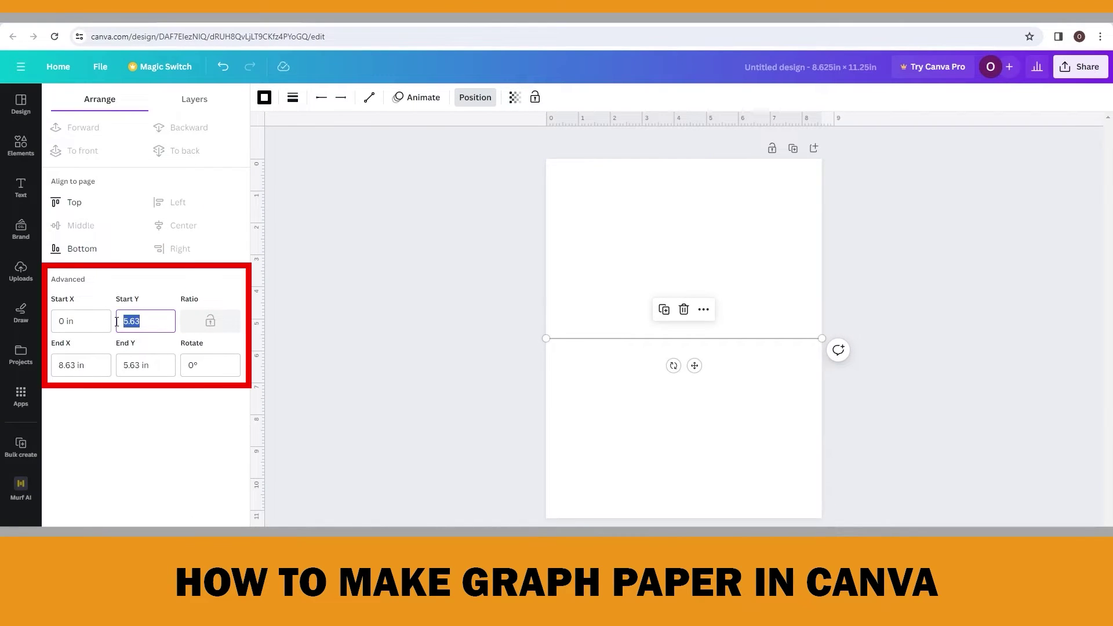
{"action": "type", "text": "0"}
{"action": "left_click", "coordinate": [155, 370]}
{"action": "double_click", "coordinate": [155, 367]}
{"action": "type", "text": "0"}
{"action": "left_click", "coordinate": [154, 408]}
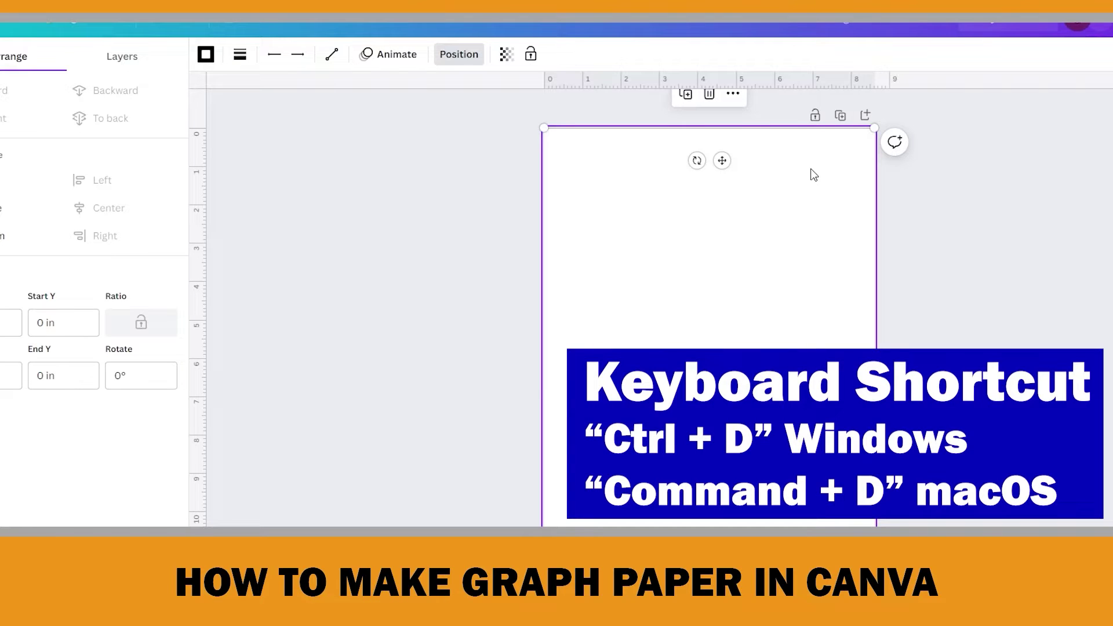
- Duplicate the top line and move the copy down to 0.6 in
{"action": "key", "text": "ctrl+d"}
{"action": "left_click_drag", "start_coordinate": [755, 141], "coordinate": [749, 151]}
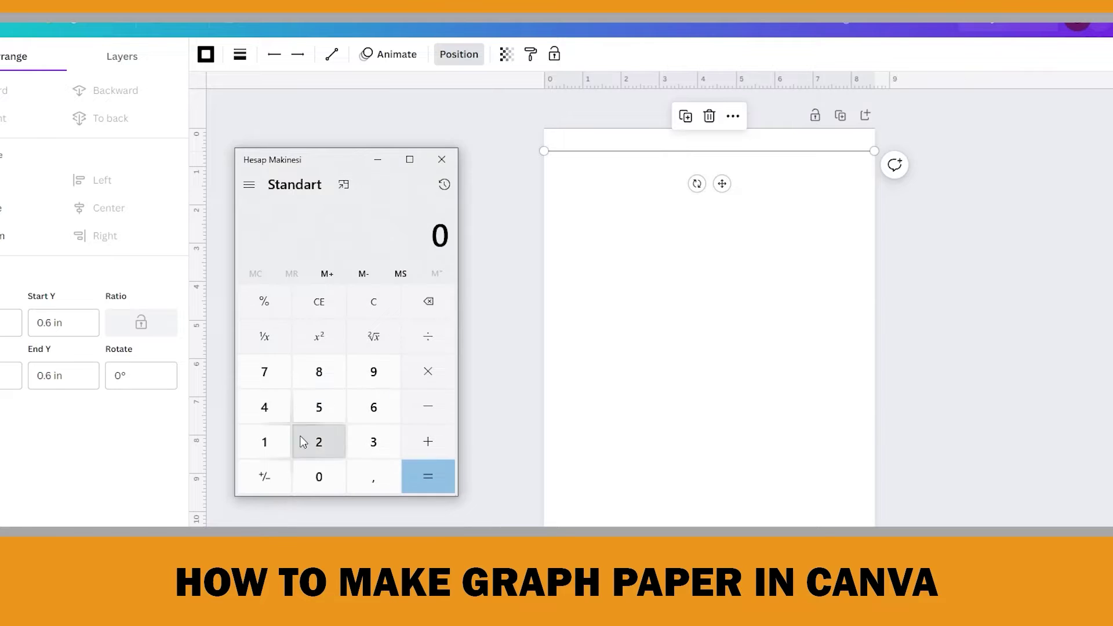
- Calculate 1 ÷ 4 = 0.25 in Calculator for quarter-inch spacing, then clear
{"action": "left_click", "coordinate": [264, 443]}
{"action": "left_click", "coordinate": [427, 336]}
{"action": "left_click", "coordinate": [264, 407]}
{"action": "left_click", "coordinate": [428, 483]}
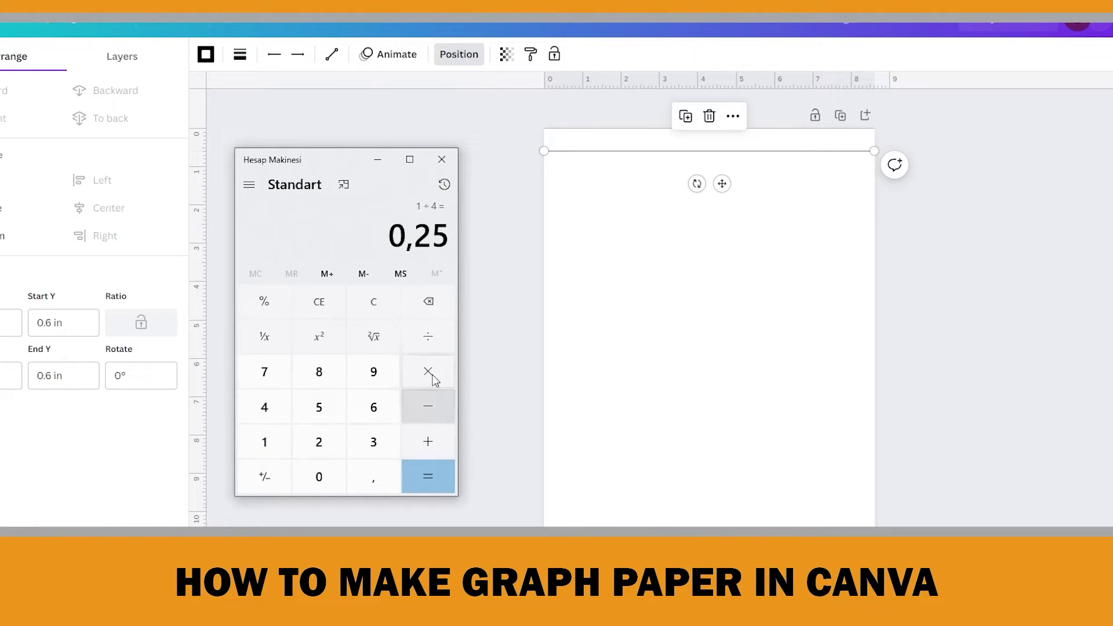
{"action": "left_click", "coordinate": [369, 303]}
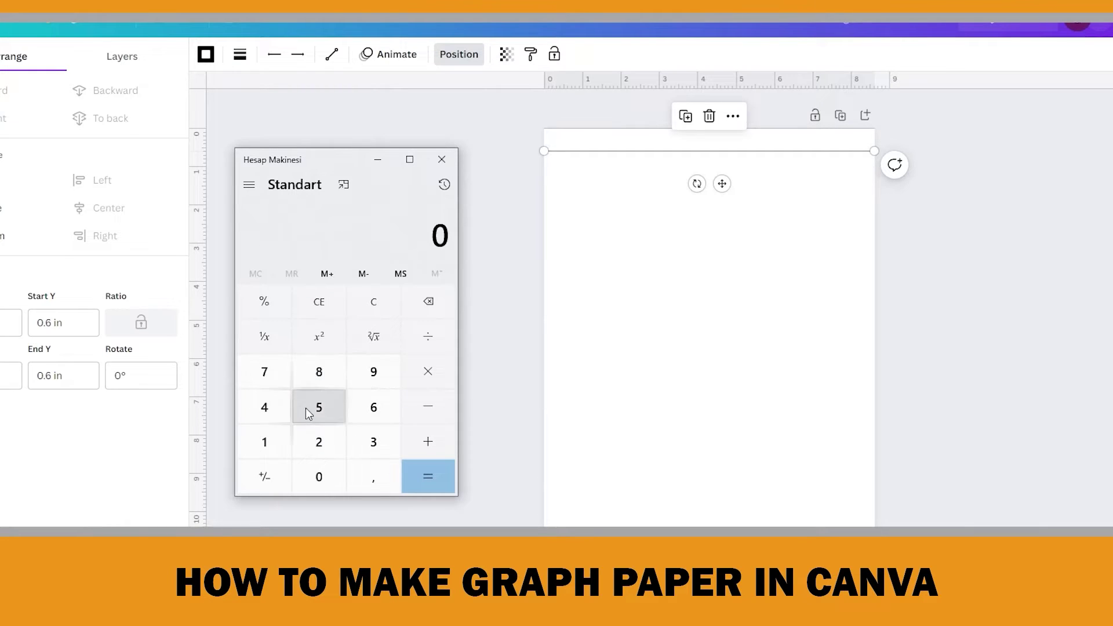
- Calculate 11.25 ÷ 0.25 = 45 gaps down the page height
{"action": "left_click", "coordinate": [264, 442]}
{"action": "left_click", "coordinate": [264, 441]}
{"action": "left_click", "coordinate": [371, 476]}
{"action": "left_click", "coordinate": [329, 447]}
{"action": "left_click", "coordinate": [322, 407]}
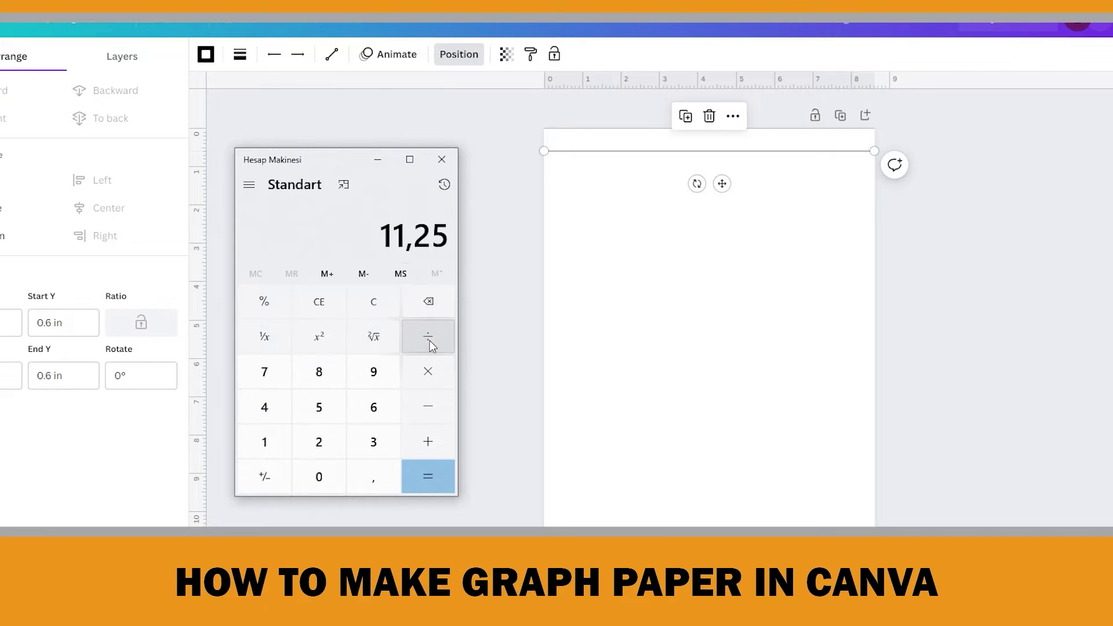
{"action": "left_click", "coordinate": [432, 345]}
{"action": "left_click", "coordinate": [323, 476]}
{"action": "left_click", "coordinate": [372, 475]}
{"action": "left_click", "coordinate": [325, 446]}
{"action": "left_click", "coordinate": [319, 407]}
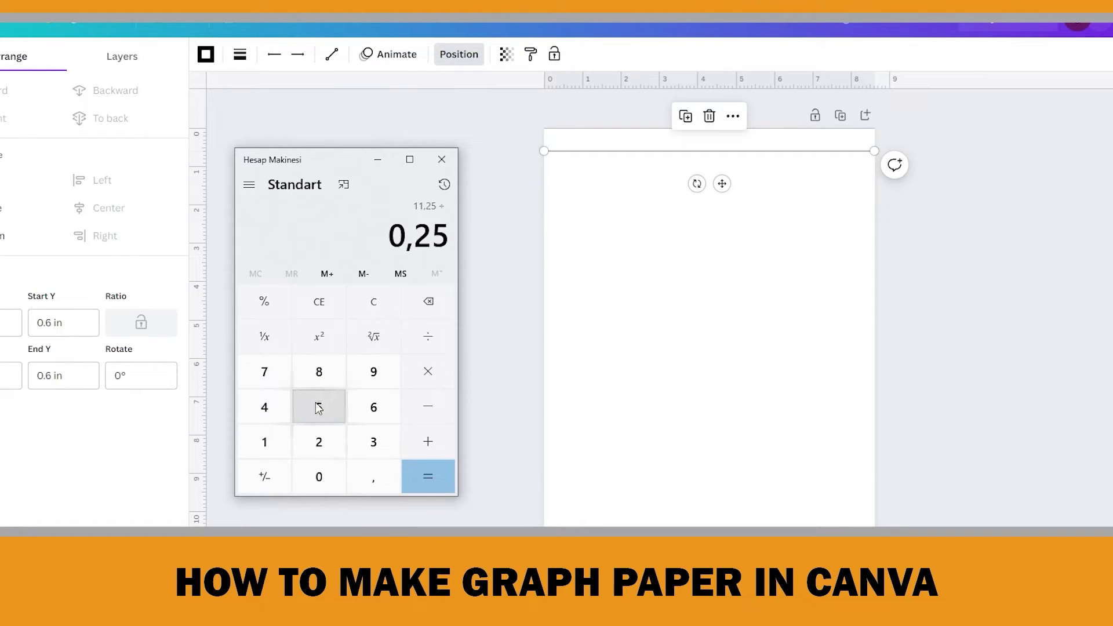
{"action": "left_click", "coordinate": [431, 486]}
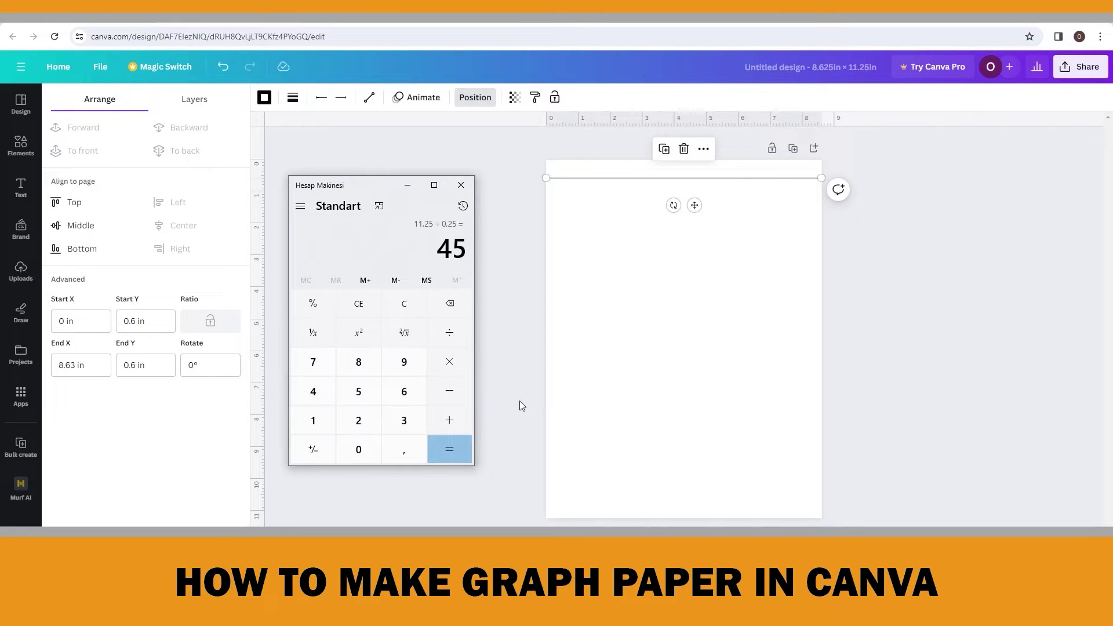
- Set the copied line's Start Y and End Y to 11.25 in, putting it on the bottom edge
{"action": "left_click", "coordinate": [408, 185]}
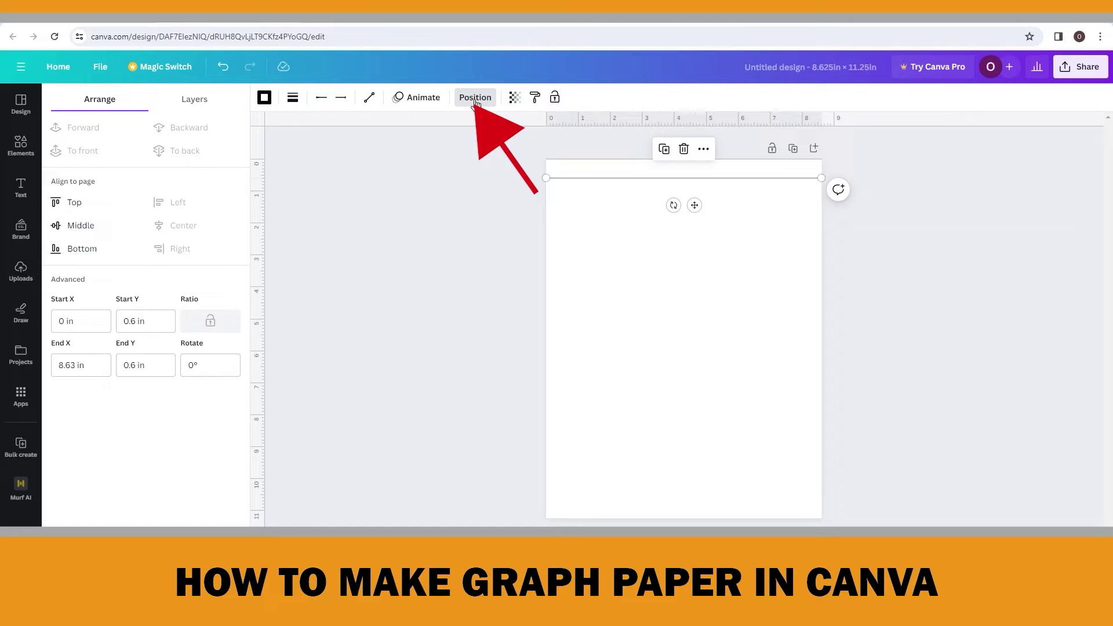
{"action": "left_click", "coordinate": [149, 320]}
{"action": "left_click_drag", "start_coordinate": [149, 320], "coordinate": [124, 321]}
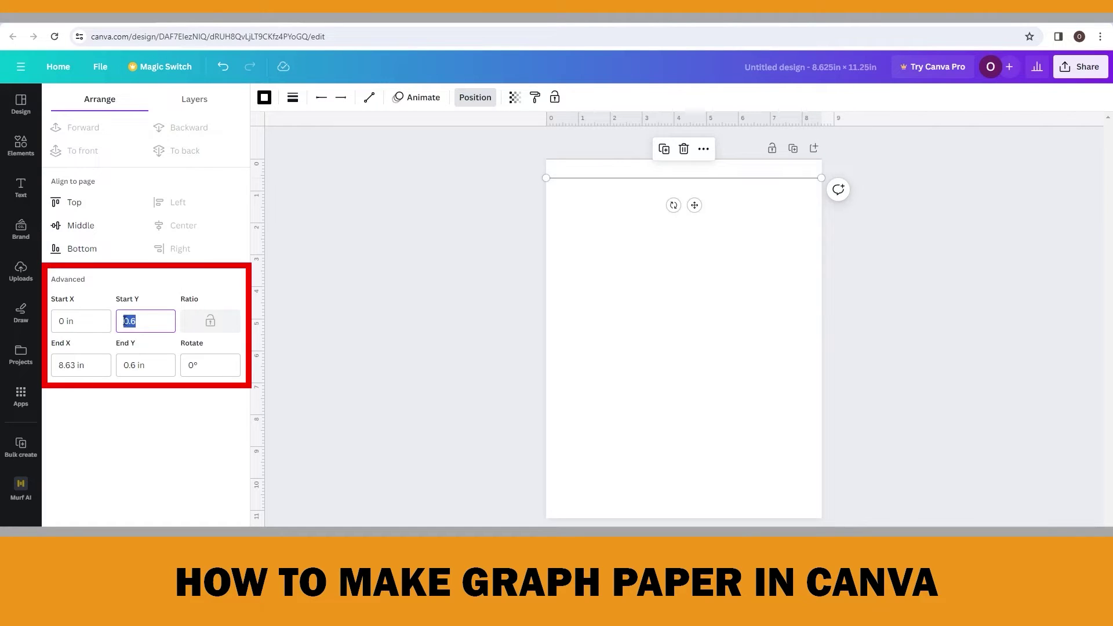
{"action": "type", "text": "11.25"}
{"action": "key", "text": "Return"}
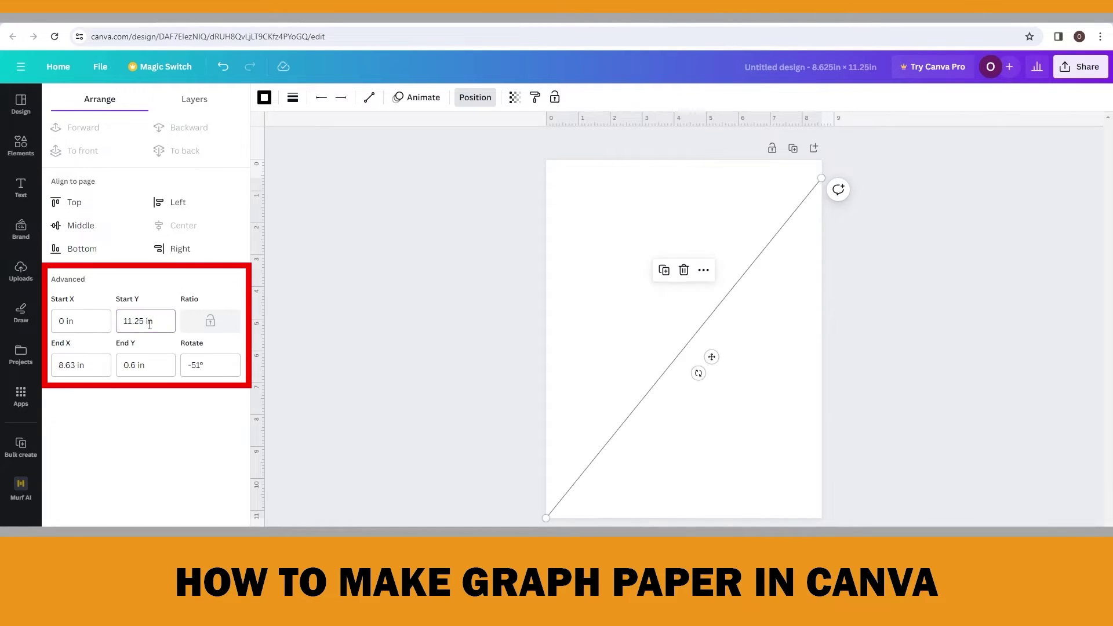
{"action": "left_click_drag", "start_coordinate": [154, 365], "coordinate": [84, 356]}
{"action": "type", "text": "11.25"}
{"action": "key", "text": "Return"}
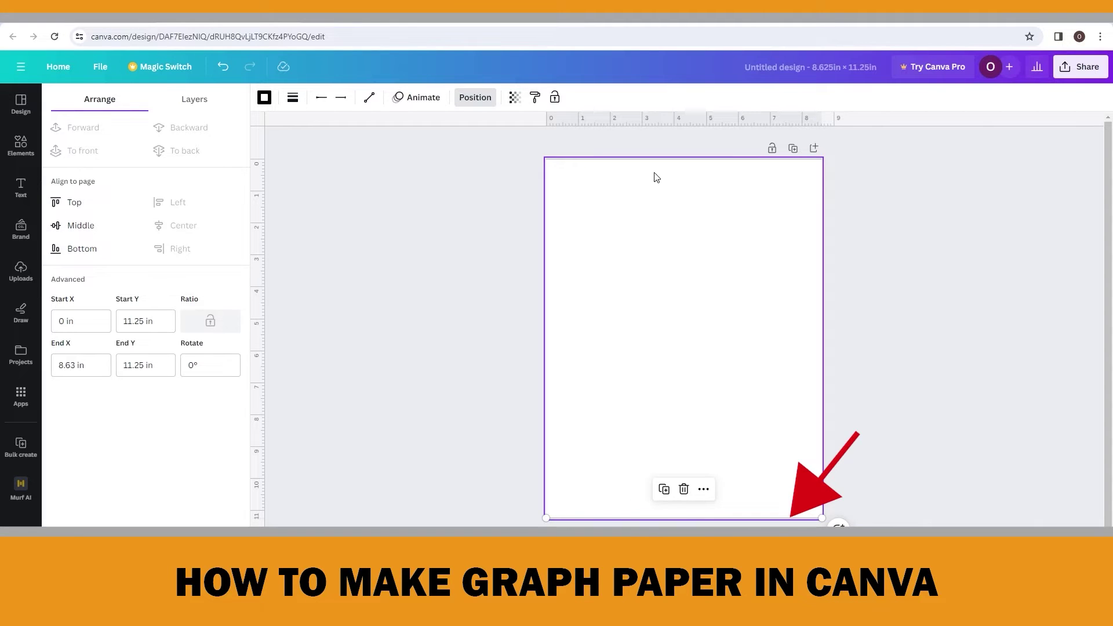
- Move the line to the top, duplicate it repeatedly, then center-align and space all lines evenly vertically
{"action": "key", "text": "alt+shift+t"}
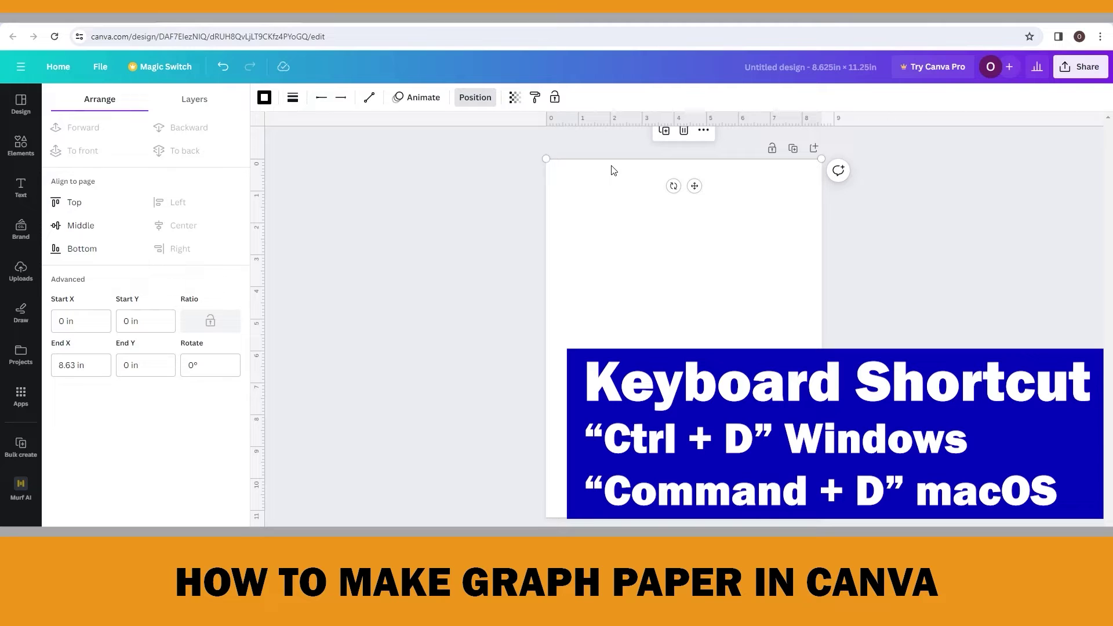
{"action": "key", "text": "ctrl+d"}
{"action": "key", "text": "ctrl+d"}
{"action": "key", "text": "ctrl+d"}
{"action": "key", "text": "ctrl+d"}
{"action": "key", "text": "ctrl+d"}
{"action": "key", "text": "ctrl+d"}
{"action": "key", "text": "ctrl+d"}
{"action": "key", "text": "ctrl+d"}
{"action": "key", "text": "ctrl+d"}
{"action": "key", "text": "ctrl+d"}
{"action": "key", "text": "ctrl+d"}
{"action": "key", "text": "ctrl+d"}
{"action": "key", "text": "ctrl+d"}
{"action": "key", "text": "ctrl+d"}
{"action": "key", "text": "ctrl+d"}
{"action": "key", "text": "ctrl+d"}
{"action": "key", "text": "ctrl+d"}
{"action": "key", "text": "ctrl+d"}
{"action": "key", "text": "ctrl+d"}
{"action": "key", "text": "ctrl+d"}
{"action": "key", "text": "ctrl+d"}
{"action": "key", "text": "ctrl+d"}
{"action": "key", "text": "ctrl+d"}
{"action": "key", "text": "ctrl+d"}
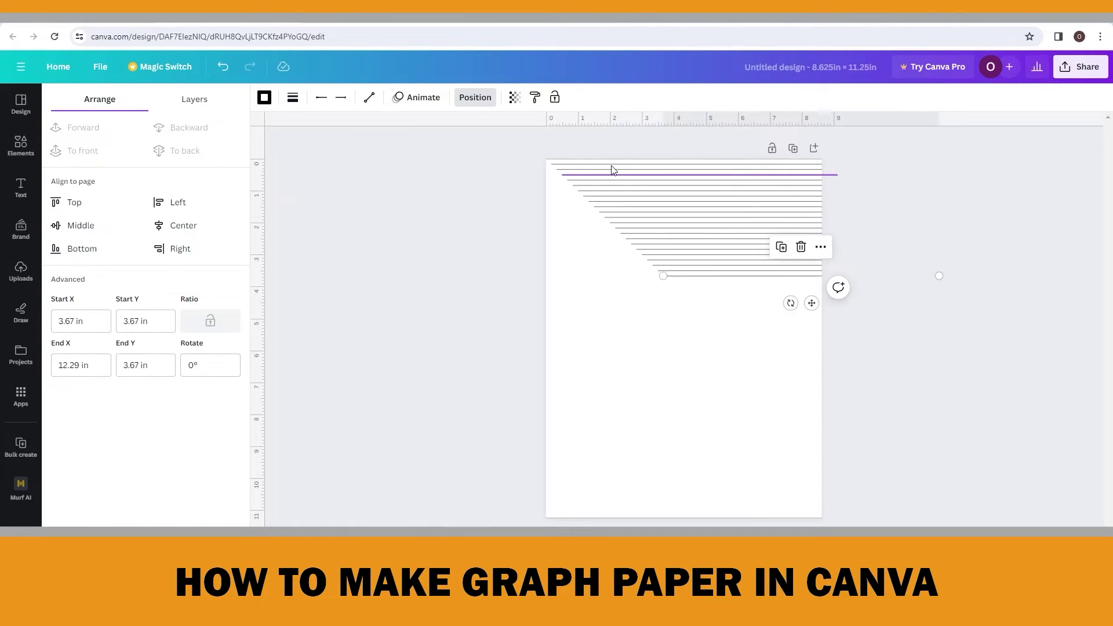
{"action": "key", "text": "ctrl+d"}
{"action": "key", "text": "ctrl+d"}
{"action": "key", "text": "ctrl+d"}
{"action": "key", "text": "ctrl+d"}
{"action": "key", "text": "ctrl+d"}
{"action": "key", "text": "ctrl+d"}
{"action": "key", "text": "ctrl+d"}
{"action": "key", "text": "ctrl+d"}
{"action": "key", "text": "ctrl+d"}
{"action": "key", "text": "ctrl+d"}
{"action": "key", "text": "ctrl+d"}
{"action": "key", "text": "ctrl+d"}
{"action": "key", "text": "ctrl+d"}
{"action": "key", "text": "ctrl+d"}
{"action": "key", "text": "ctrl+d"}
{"action": "key", "text": "ctrl+d"}
{"action": "key", "text": "ctrl+d"}
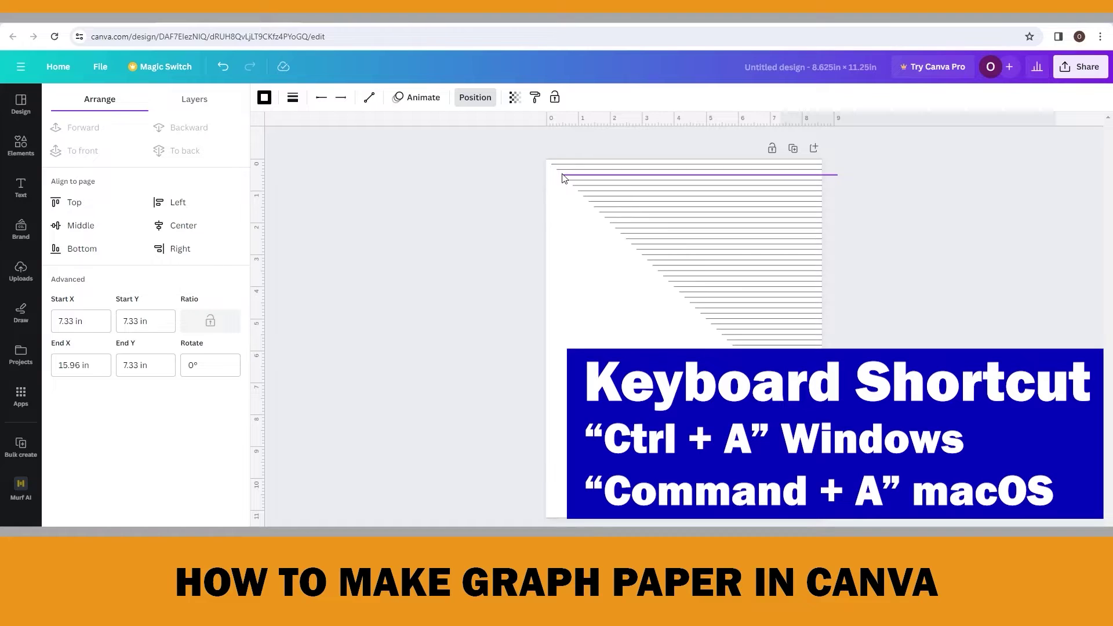
{"action": "key", "text": "ctrl+a"}
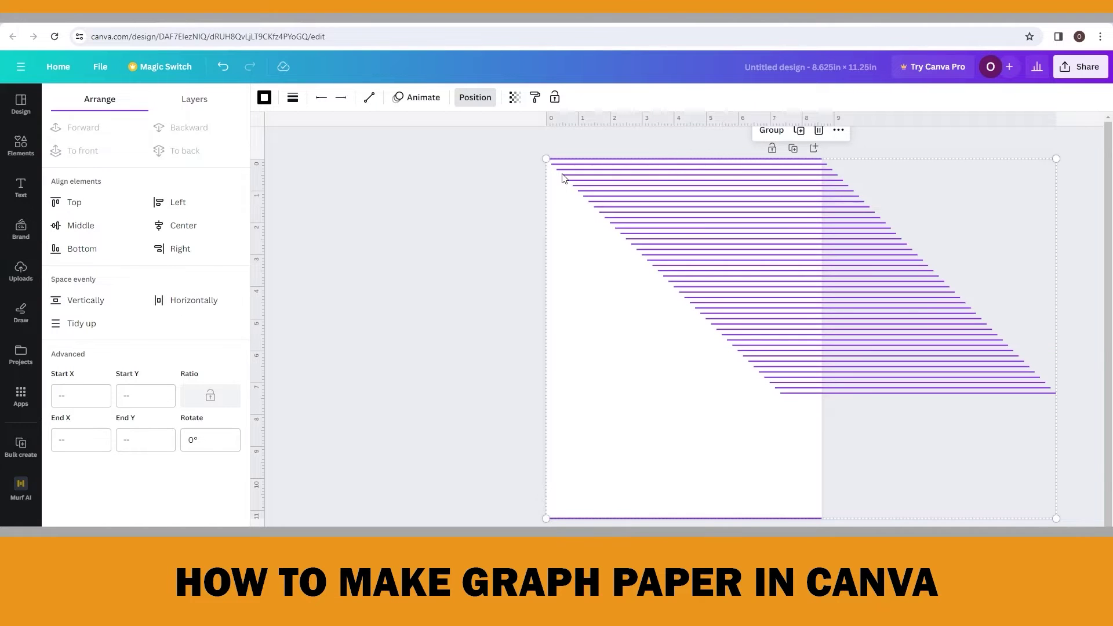
{"action": "left_click", "coordinate": [179, 225]}
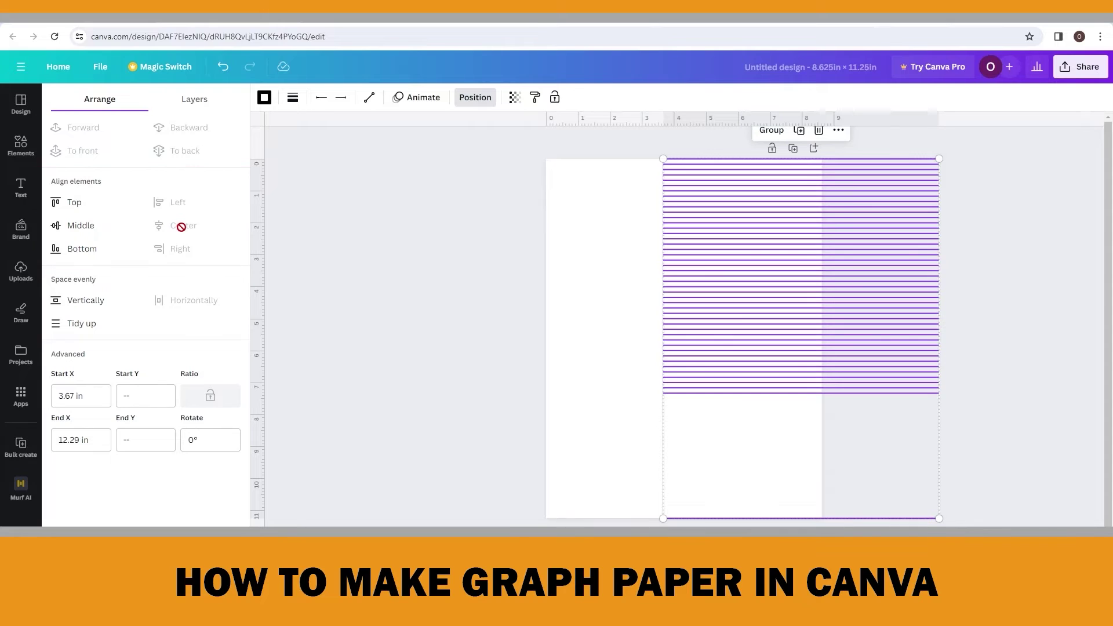
{"action": "left_click", "coordinate": [101, 302]}
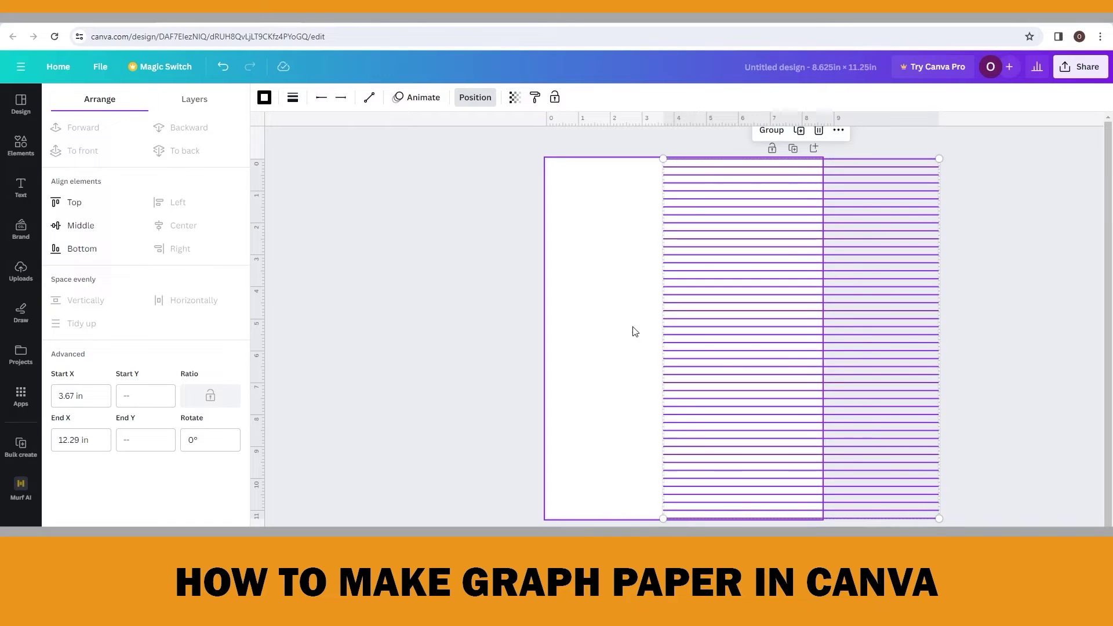
- Check a line's gap to its neighbour, then select all horizontal lines and group them
{"action": "left_click", "coordinate": [654, 346]}
{"action": "left_click_drag", "start_coordinate": [653, 346], "coordinate": [682, 357]}
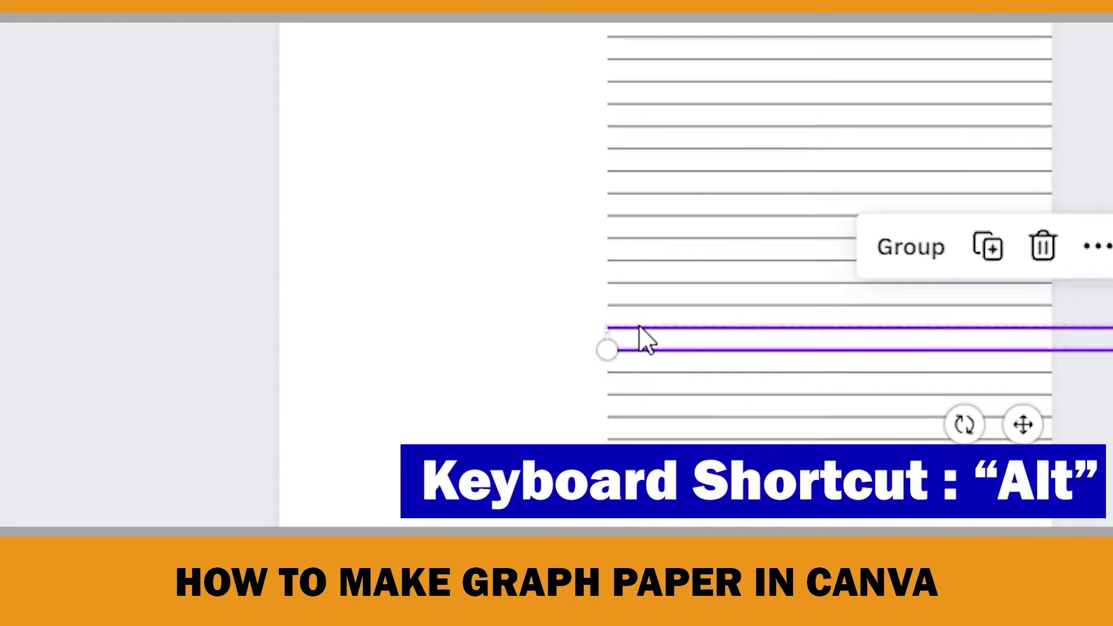
{"action": "key", "text": "alt"}
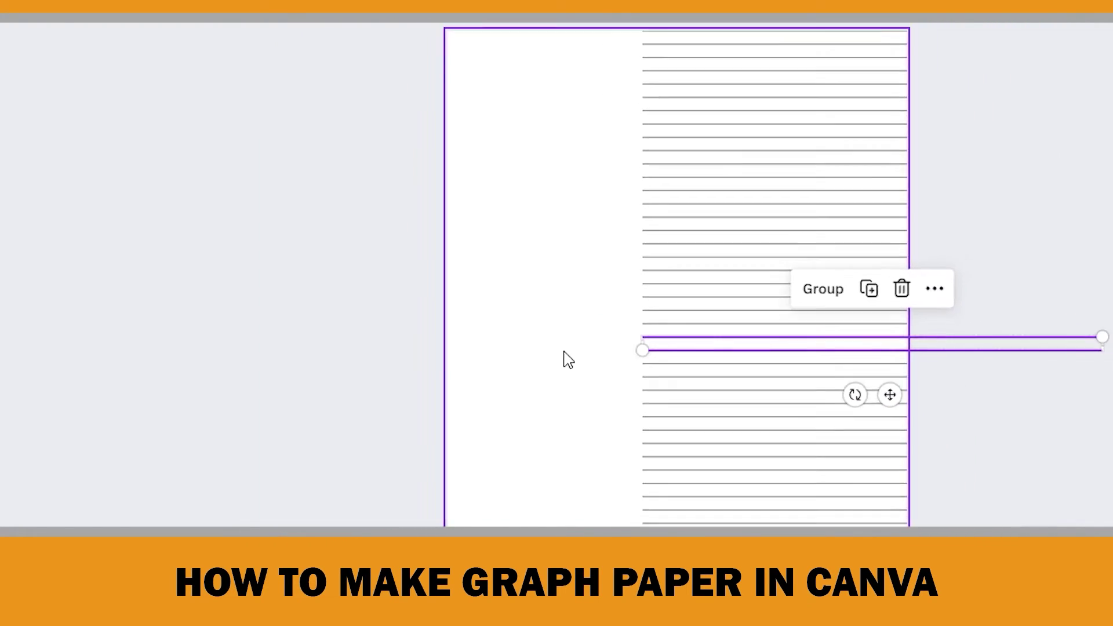
{"action": "key", "text": "ctrl+a"}
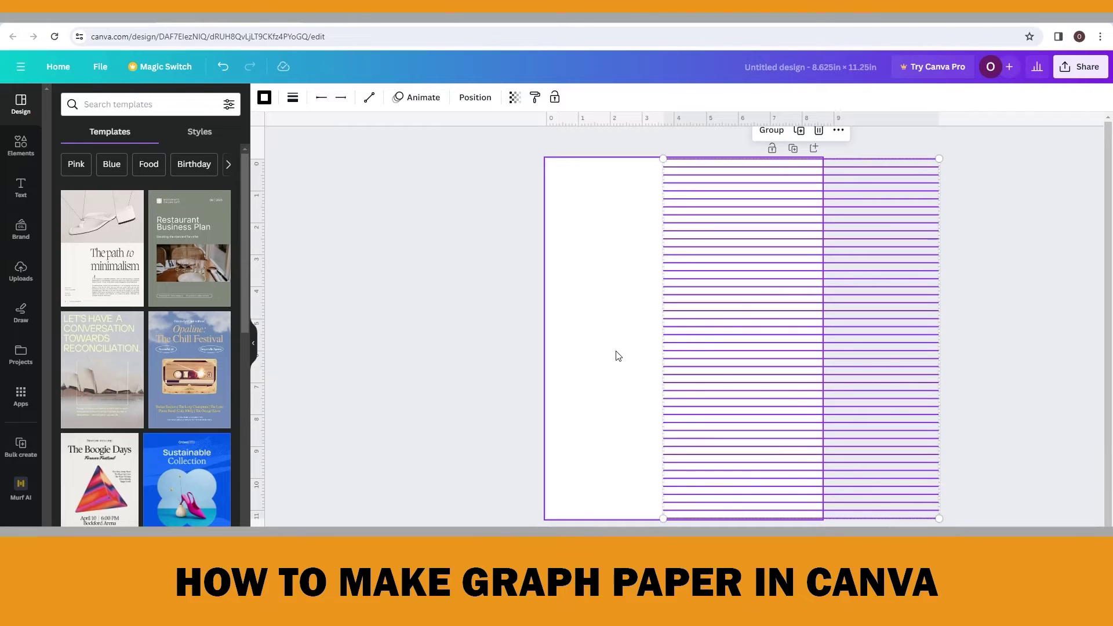
{"action": "key", "text": "ctrl+g"}
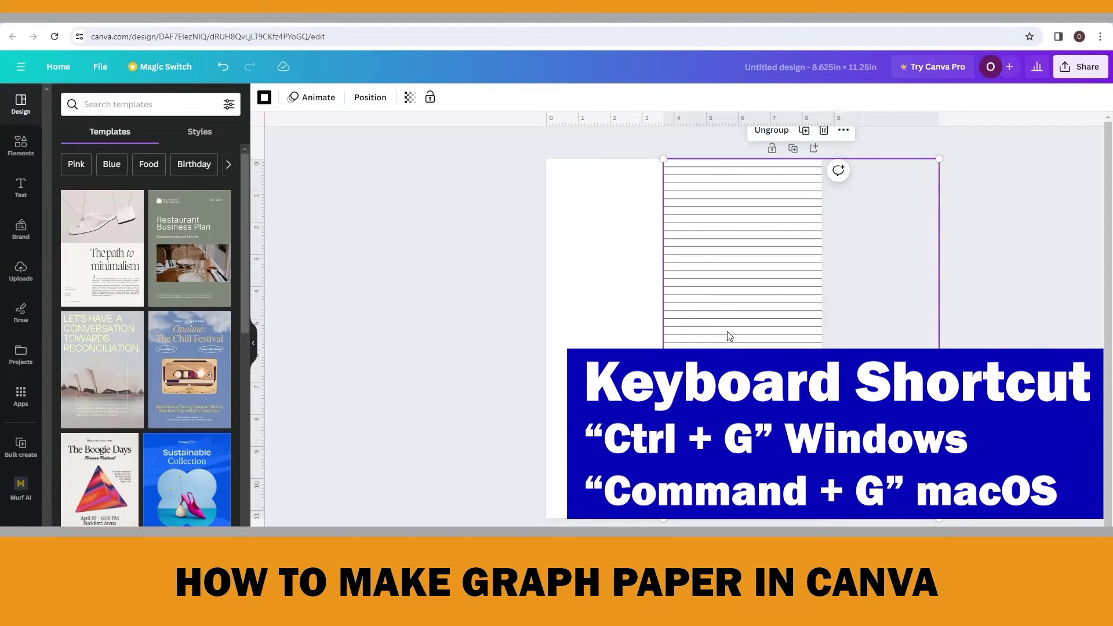
- Drag the horizontal line group left to fit the page and lock it
{"action": "left_click_drag", "start_coordinate": [740, 332], "coordinate": [627, 333]}
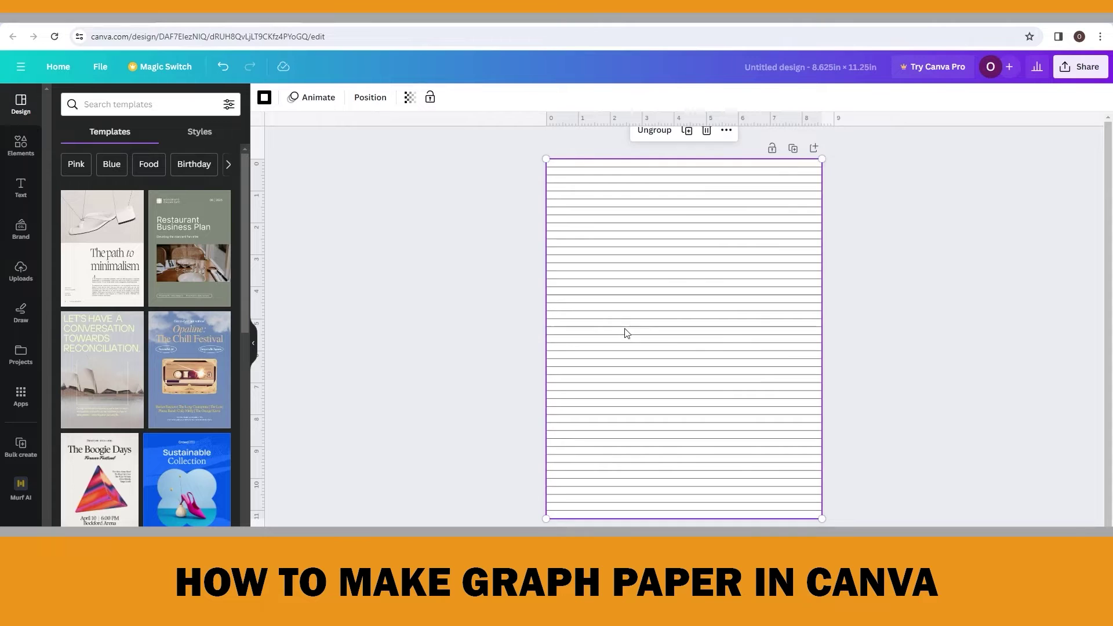
{"action": "right_click", "coordinate": [686, 324]}
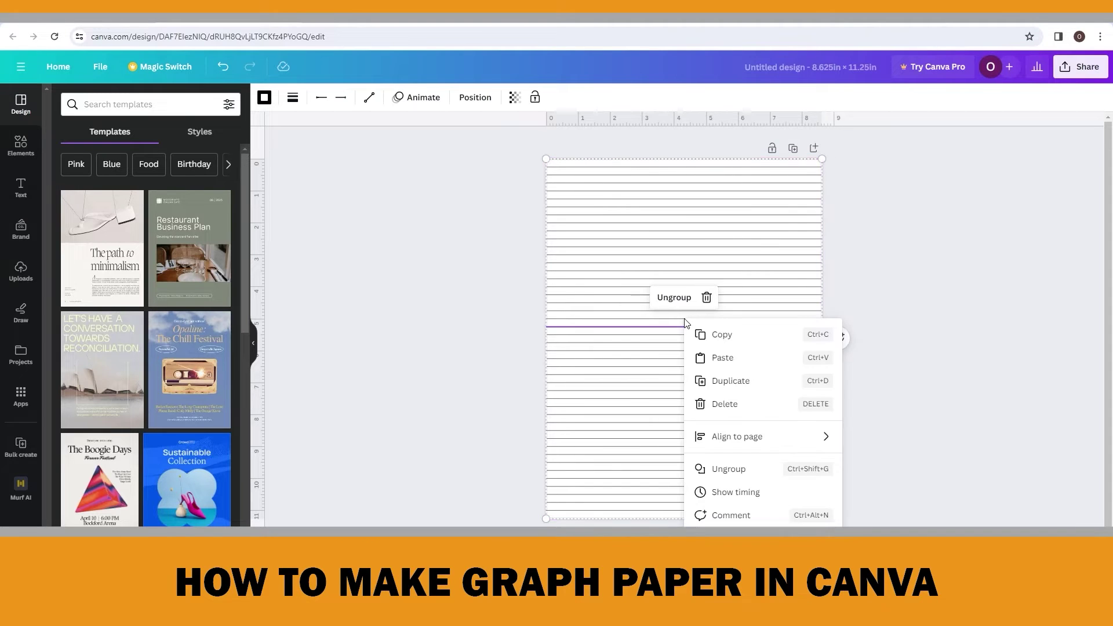
{"action": "left_click", "coordinate": [729, 539]}
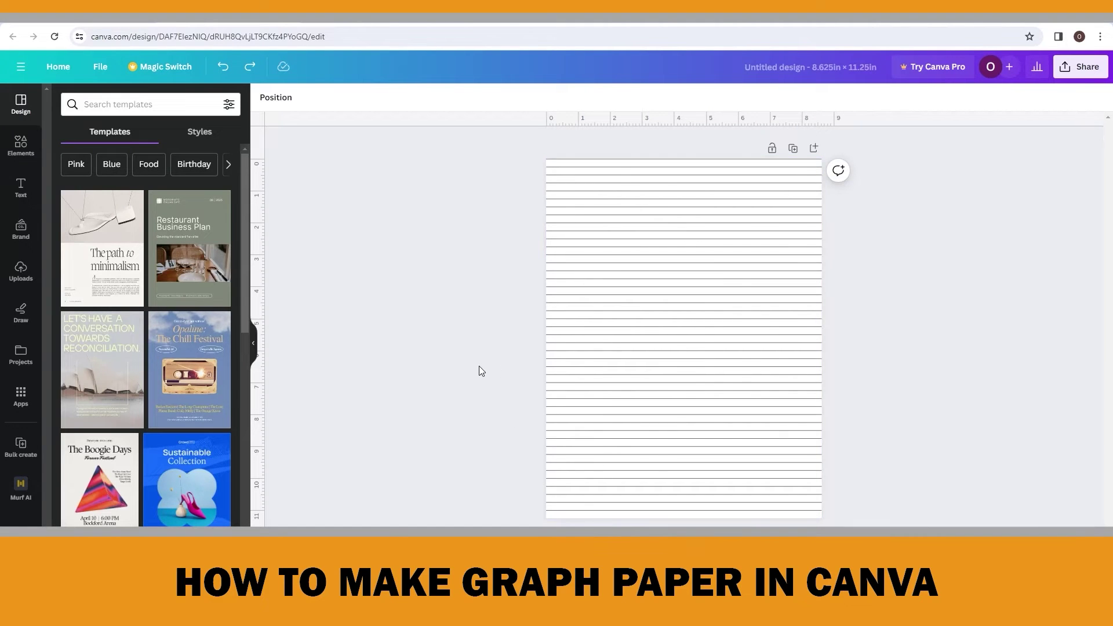
- Add a new weight-1 line and rotate it to 90° so it is vertical
{"action": "key", "text": "l"}
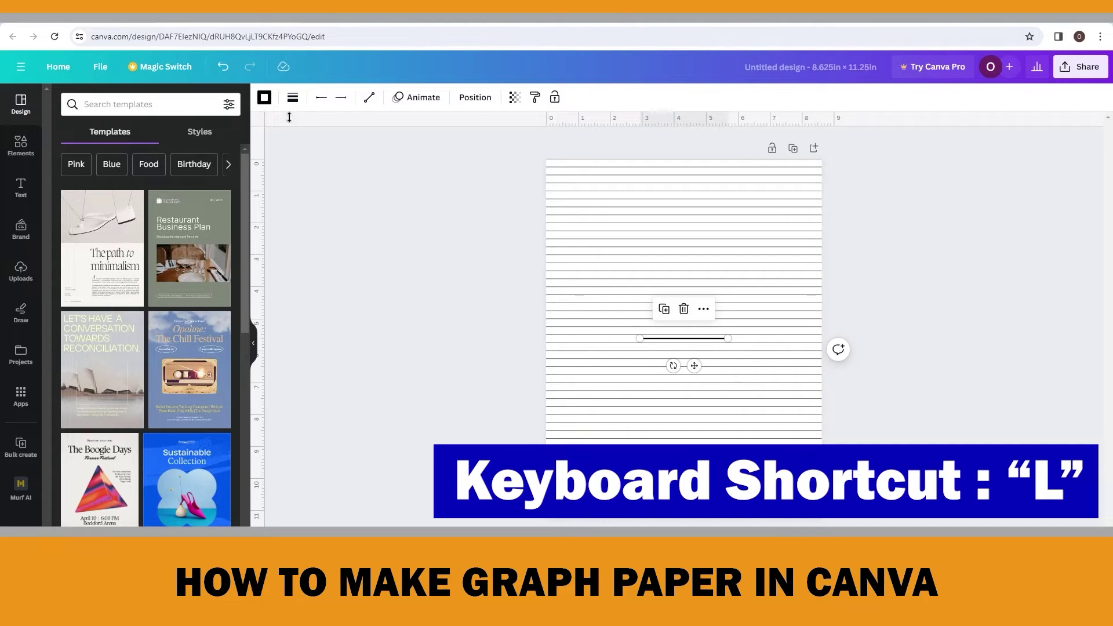
{"action": "left_click", "coordinate": [292, 97]}
{"action": "left_click_drag", "start_coordinate": [296, 199], "coordinate": [292, 200]}
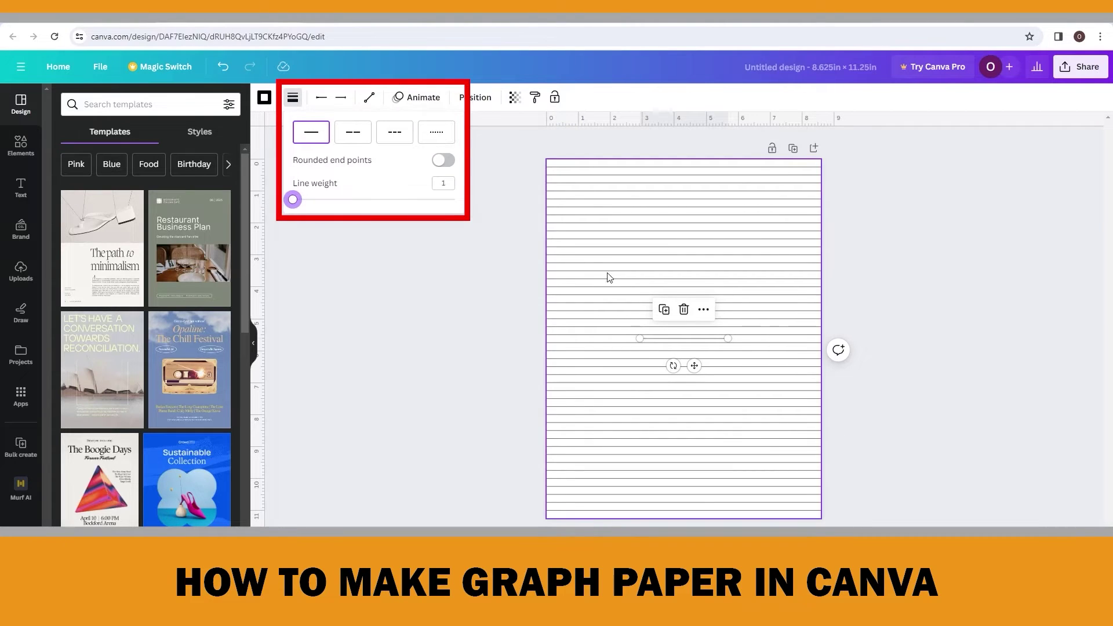
{"action": "left_click", "coordinate": [474, 97]}
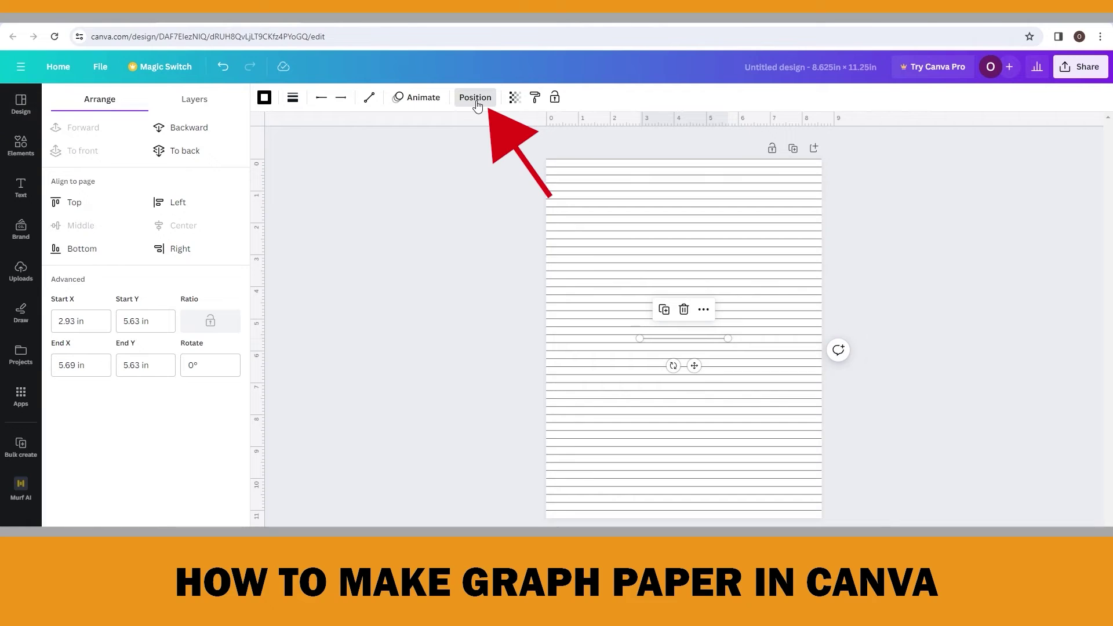
{"action": "left_click", "coordinate": [200, 365]}
{"action": "left_click_drag", "start_coordinate": [200, 365], "coordinate": [186, 364]}
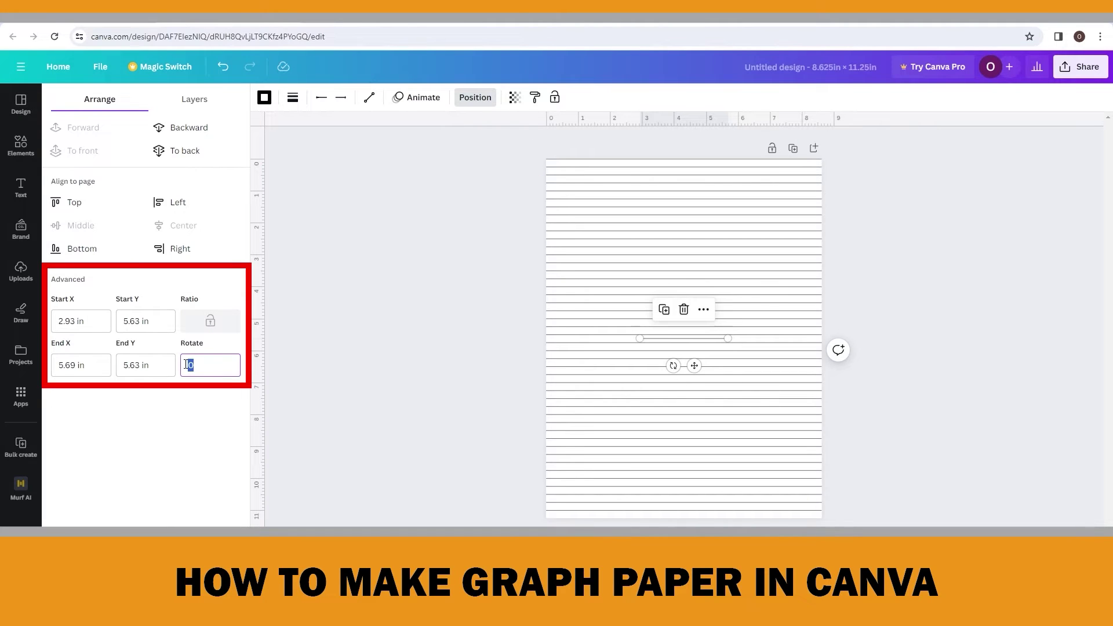
{"action": "key", "text": "Return"}
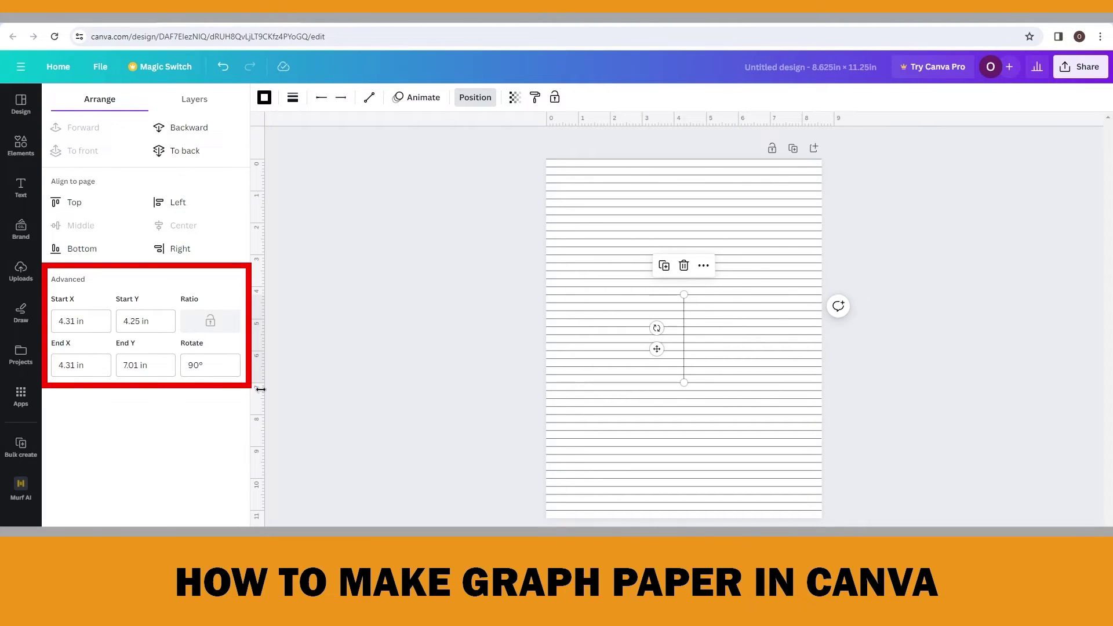
- Set the vertical line's Start X and End X to 0 in
{"action": "left_click", "coordinate": [64, 318]}
{"action": "key", "text": "shift+Left"}
{"action": "type", "text": "0"}
{"action": "key", "text": "Return"}
{"action": "left_click", "coordinate": [74, 365]}
{"action": "key", "text": "ctrl+a"}
{"action": "type", "text": "0"}
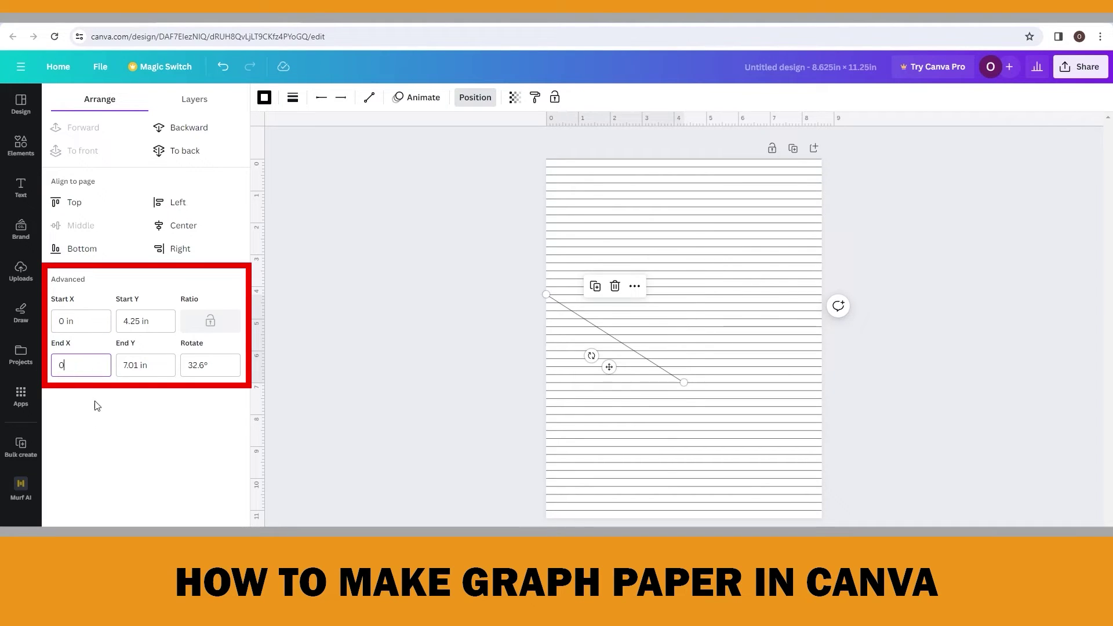
{"action": "key", "text": "Return"}
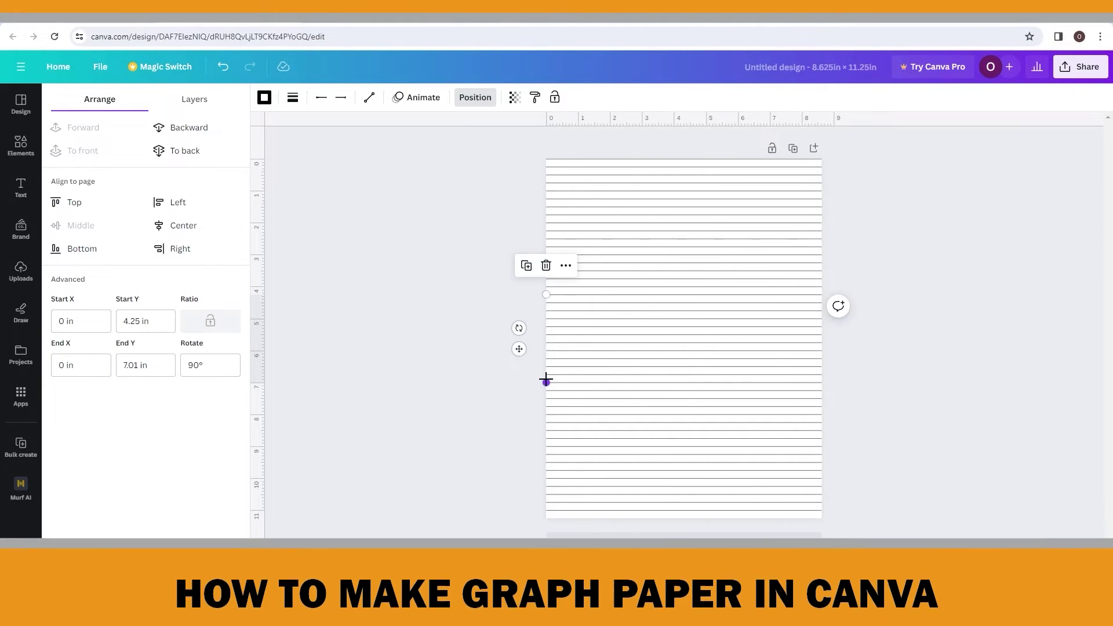
- Stretch the vertical line from page top to bottom and place a duplicate just to its right
{"action": "left_click_drag", "start_coordinate": [546, 380], "coordinate": [540, 506]}
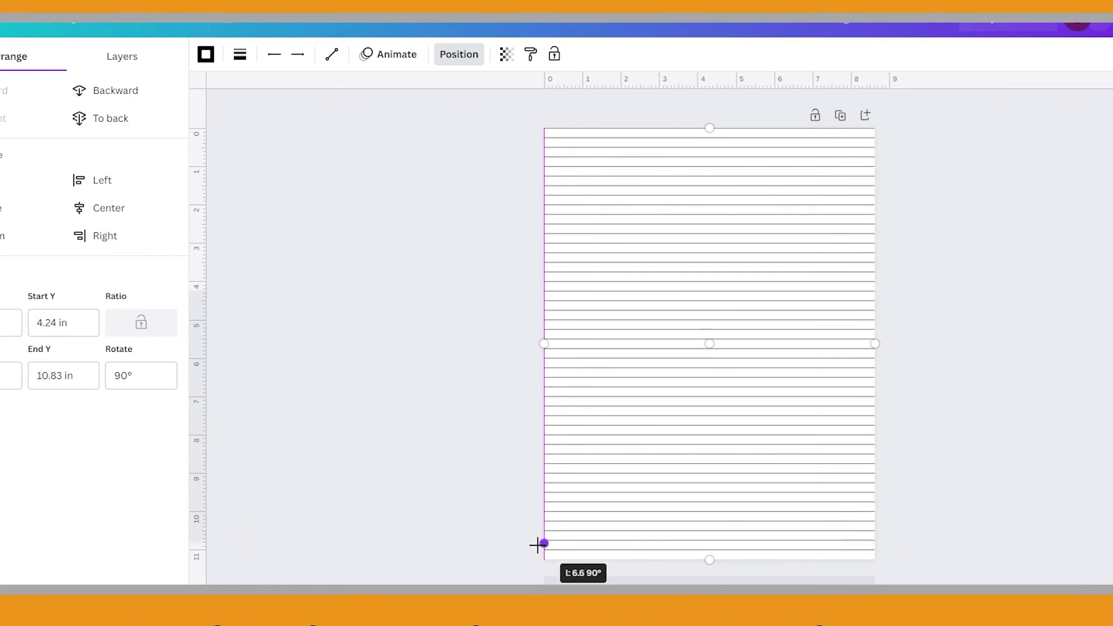
{"action": "left_click_drag", "start_coordinate": [537, 545], "coordinate": [544, 558]}
{"action": "left_click_drag", "start_coordinate": [543, 280], "coordinate": [544, 128]}
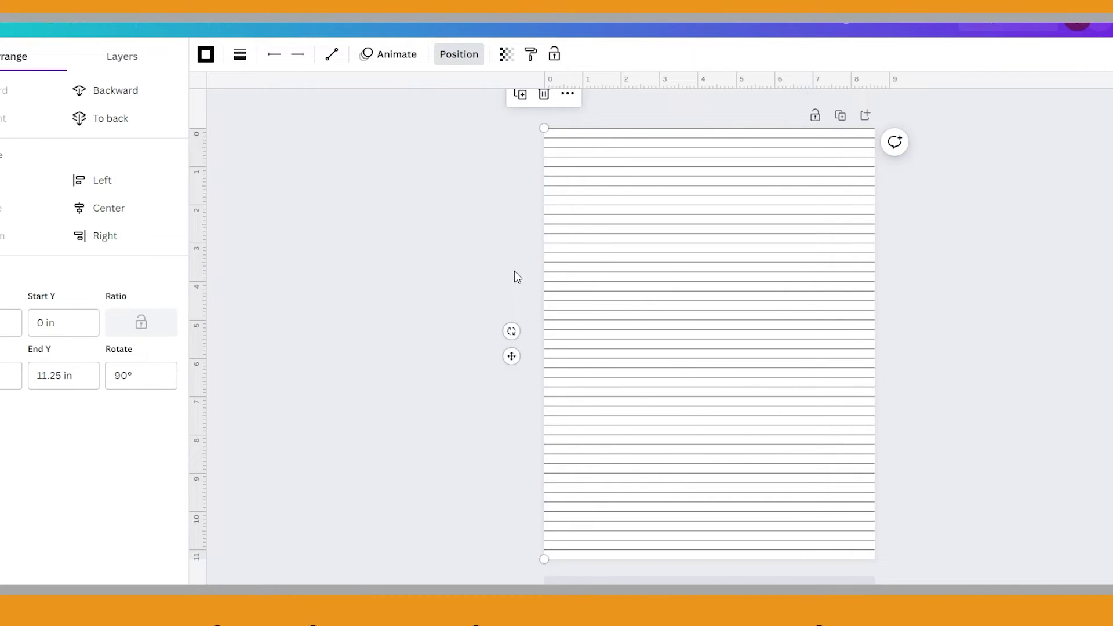
{"action": "key", "text": "ctrl+d"}
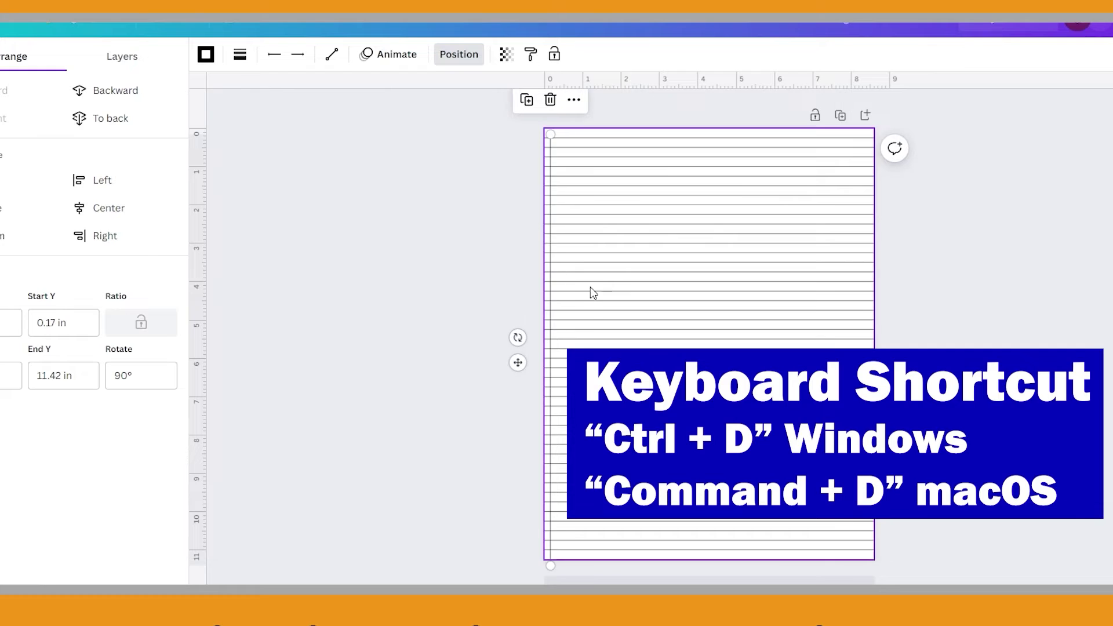
{"action": "left_click_drag", "start_coordinate": [552, 343], "coordinate": [562, 341]}
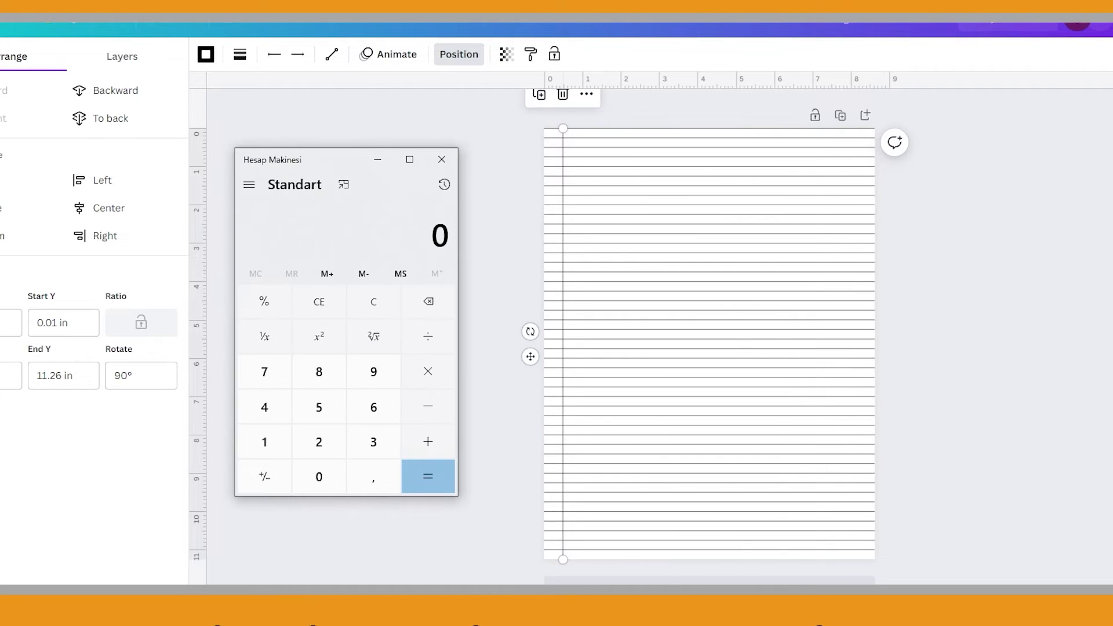
- Compute 1 ÷ 4 in Calculator to get the 0.25 in grid spacing
{"action": "left_click", "coordinate": [270, 442]}
{"action": "left_click", "coordinate": [427, 336]}
{"action": "left_click", "coordinate": [267, 404]}
{"action": "left_click", "coordinate": [439, 483]}
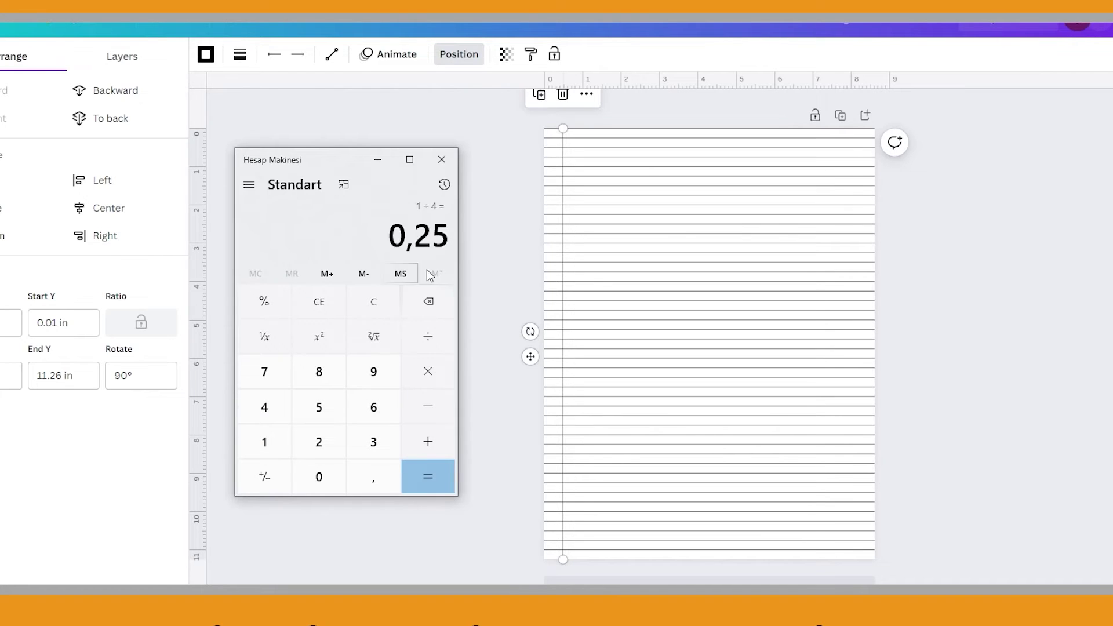
- Divide the 8.625 in page width by 0.25, giving 34.5 steps
{"action": "left_click", "coordinate": [373, 302]}
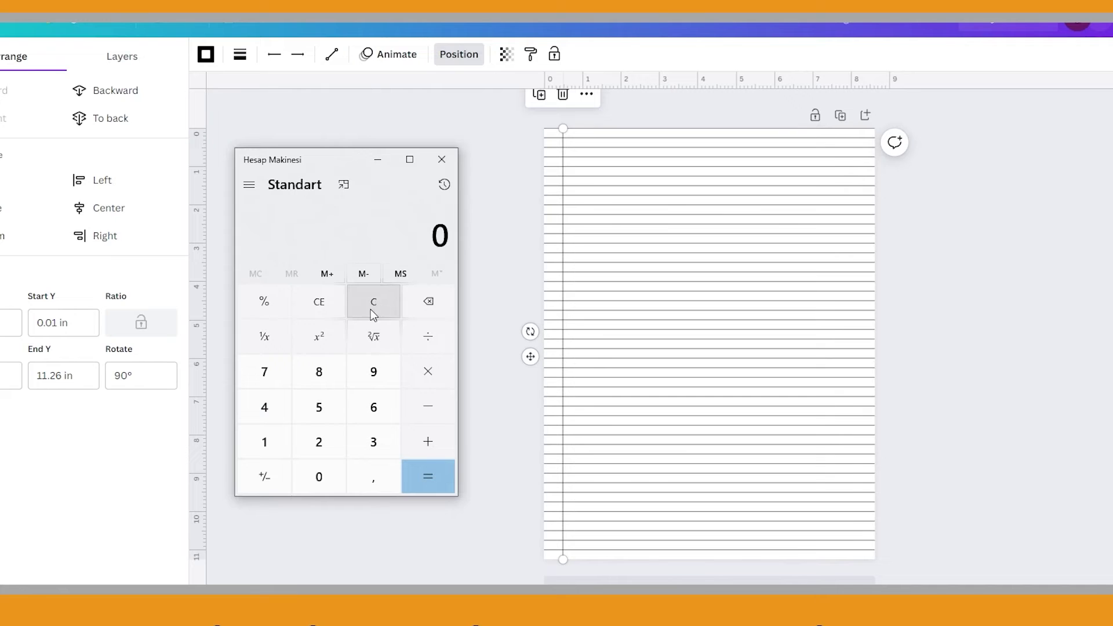
{"action": "left_click", "coordinate": [326, 374]}
{"action": "left_click", "coordinate": [373, 476]}
{"action": "left_click", "coordinate": [373, 407]}
{"action": "left_click", "coordinate": [320, 441]}
{"action": "left_click", "coordinate": [324, 409]}
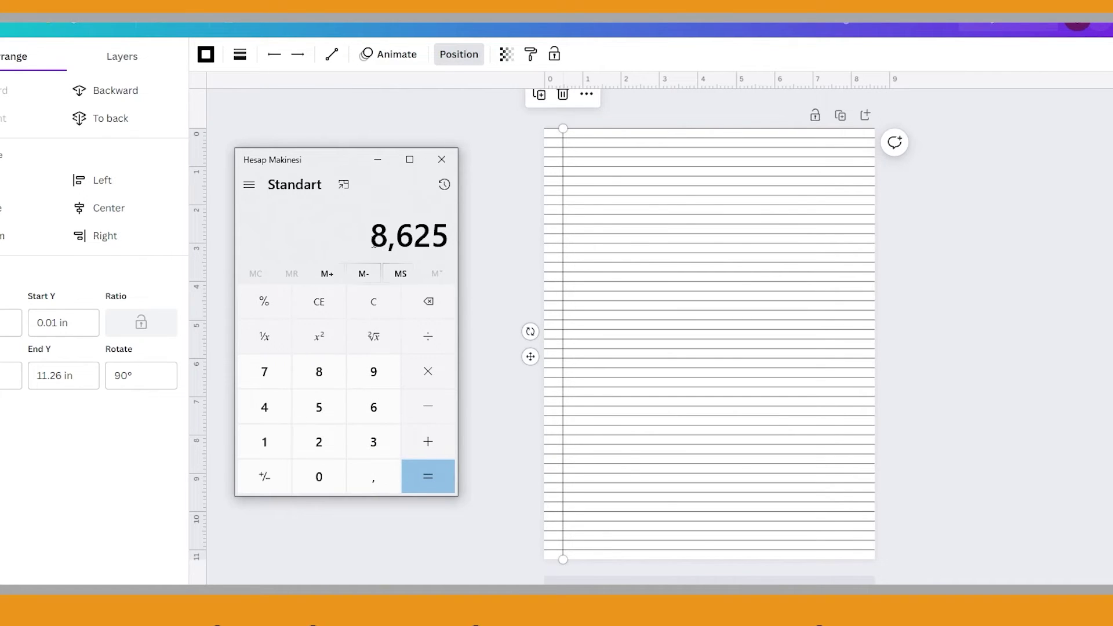
{"action": "left_click", "coordinate": [431, 344]}
{"action": "left_click", "coordinate": [315, 474]}
{"action": "left_click", "coordinate": [367, 474]}
{"action": "left_click", "coordinate": [319, 441]}
{"action": "left_click", "coordinate": [316, 406]}
{"action": "left_click", "coordinate": [432, 484]}
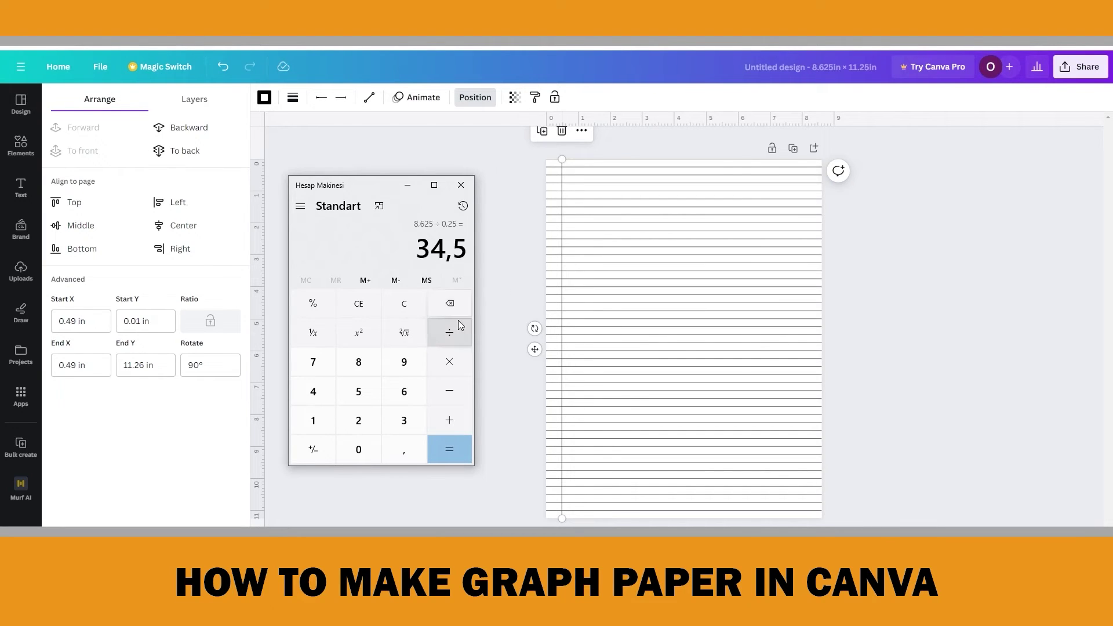
- Multiply 34 by 0.25 to get a total grid width of 8.5
{"action": "left_click", "coordinate": [403, 304]}
{"action": "left_click", "coordinate": [404, 421]}
{"action": "left_click", "coordinate": [313, 391]}
{"action": "left_click", "coordinate": [449, 362]}
{"action": "left_click", "coordinate": [358, 449]}
{"action": "left_click", "coordinate": [404, 450]}
{"action": "left_click", "coordinate": [358, 420]}
{"action": "left_click", "coordinate": [358, 391]}
{"action": "left_click", "coordinate": [449, 451]}
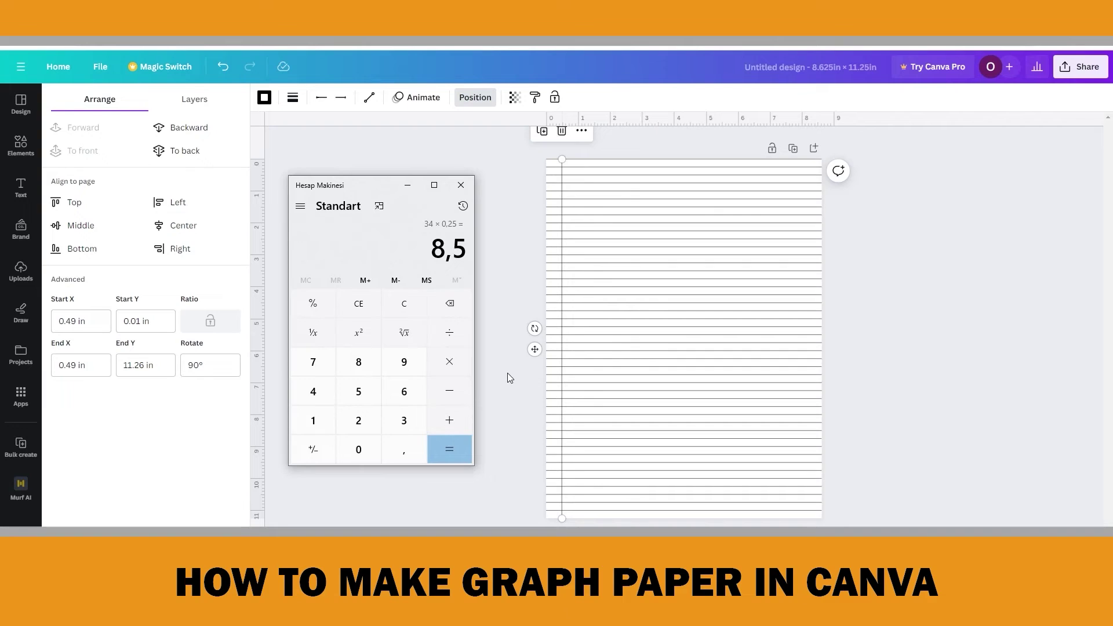
- Set the copied line's Start X and End X to 8.5 in, placing it at the right side
{"action": "left_click", "coordinate": [407, 185]}
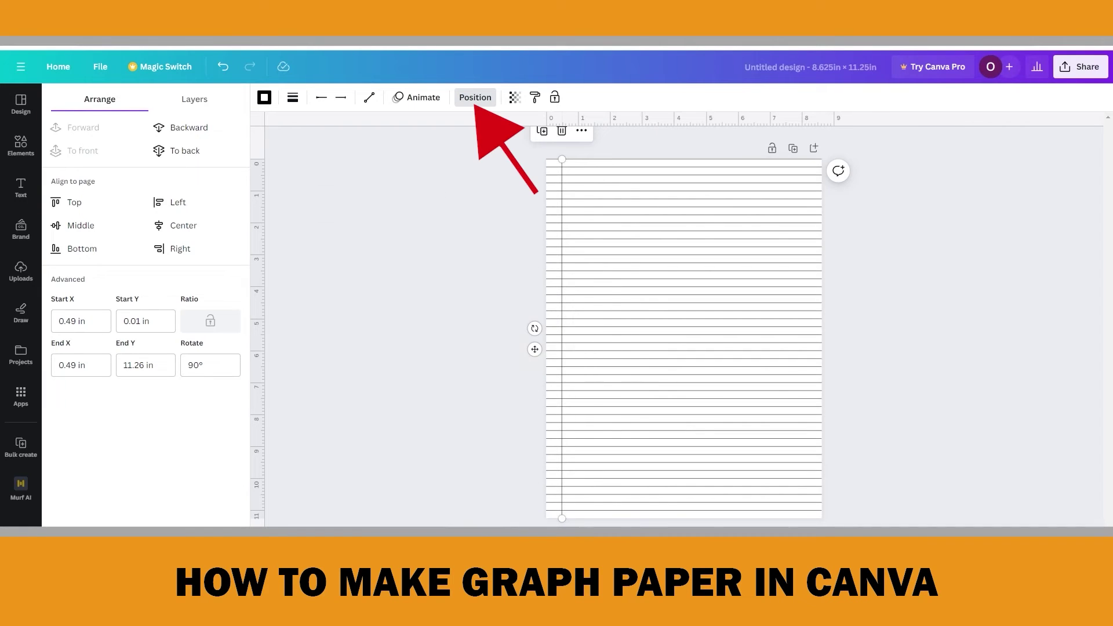
{"action": "left_click", "coordinate": [87, 321]}
{"action": "left_click_drag", "start_coordinate": [87, 320], "coordinate": [53, 311]}
{"action": "type", "text": "8.5"}
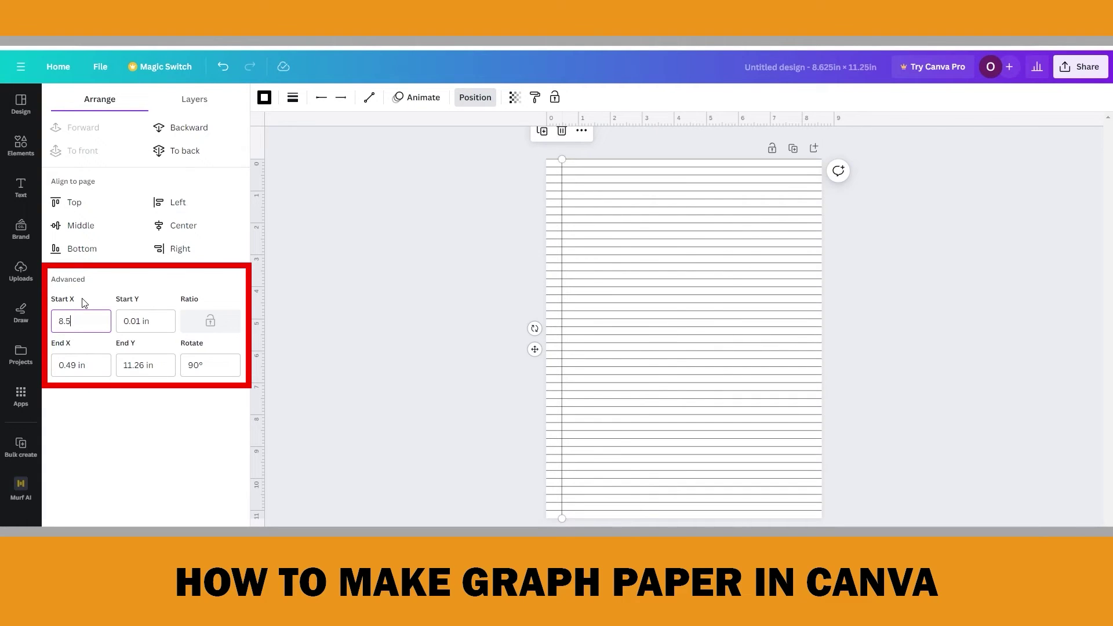
{"action": "key", "text": "Return"}
{"action": "left_click_drag", "start_coordinate": [93, 365], "coordinate": [53, 367]}
{"action": "type", "text": "8.5"}
{"action": "key", "text": "Return"}
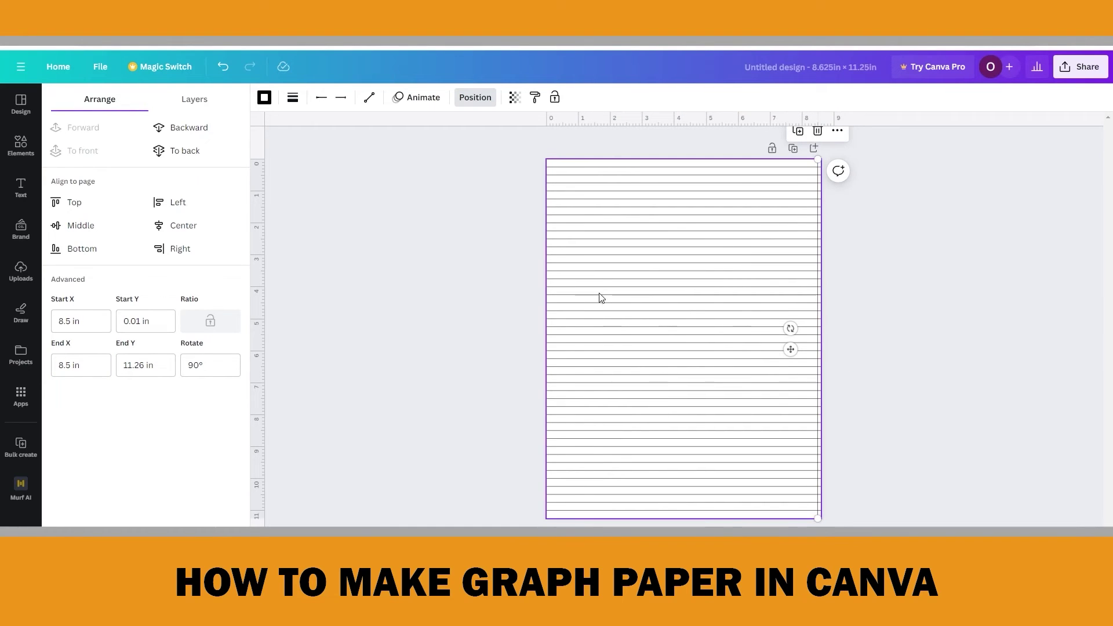
{"action": "left_click", "coordinate": [539, 292]}
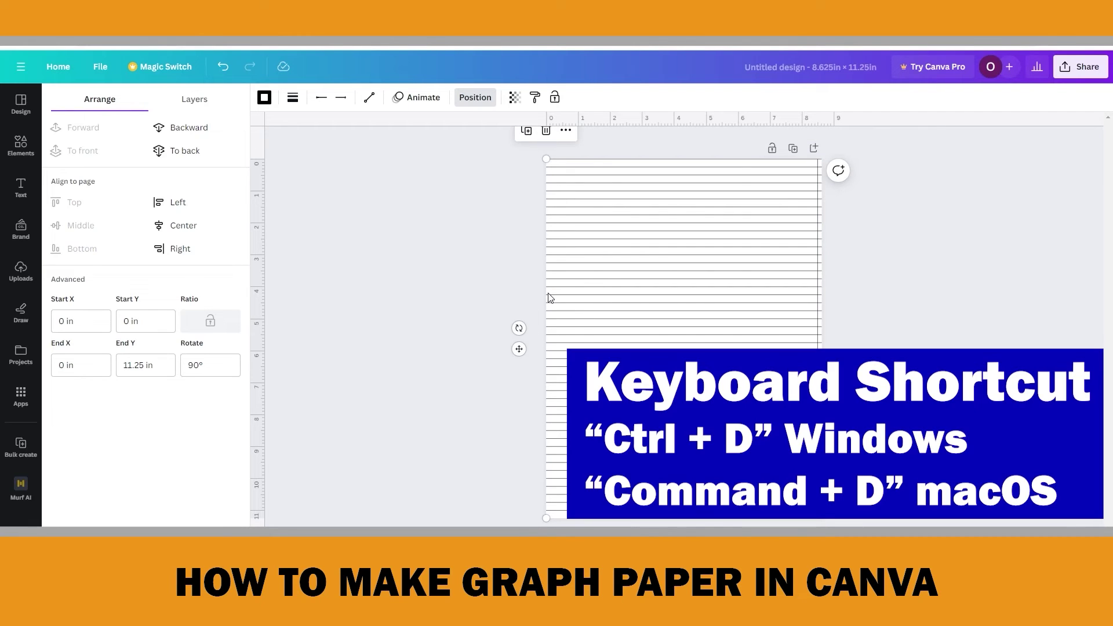
- Duplicate the left vertical line repeatedly, then align all copies to middle and space them evenly horizontally
{"action": "key", "text": "ctrl+d"}
{"action": "key", "text": "ctrl+d"}
{"action": "key", "text": "ctrl+d"}
{"action": "key", "text": "ctrl+d"}
{"action": "key", "text": "ctrl+d"}
{"action": "key", "text": "ctrl+d"}
{"action": "key", "text": "ctrl+d"}
{"action": "key", "text": "ctrl+d"}
{"action": "key", "text": "ctrl+d"}
{"action": "key", "text": "ctrl+d"}
{"action": "key", "text": "ctrl+d"}
{"action": "key", "text": "ctrl+d"}
{"action": "key", "text": "ctrl+d"}
{"action": "key", "text": "ctrl+d"}
{"action": "key", "text": "ctrl+d"}
{"action": "key", "text": "ctrl+d"}
{"action": "key", "text": "ctrl+d"}
{"action": "key", "text": "ctrl+d"}
{"action": "key", "text": "ctrl+d"}
{"action": "key", "text": "ctrl+d"}
{"action": "key", "text": "ctrl+d"}
{"action": "key", "text": "ctrl+d"}
{"action": "key", "text": "ctrl+d"}
{"action": "key", "text": "ctrl+d"}
{"action": "key", "text": "ctrl+d"}
{"action": "key", "text": "ctrl+d"}
{"action": "key", "text": "ctrl+d"}
{"action": "key", "text": "ctrl+d"}
{"action": "key", "text": "ctrl+d"}
{"action": "key", "text": "ctrl+d"}
{"action": "key", "text": "ctrl+d"}
{"action": "key", "text": "ctrl+d"}
{"action": "key", "text": "ctrl+d"}
{"action": "left_click", "coordinate": [835, 430]}
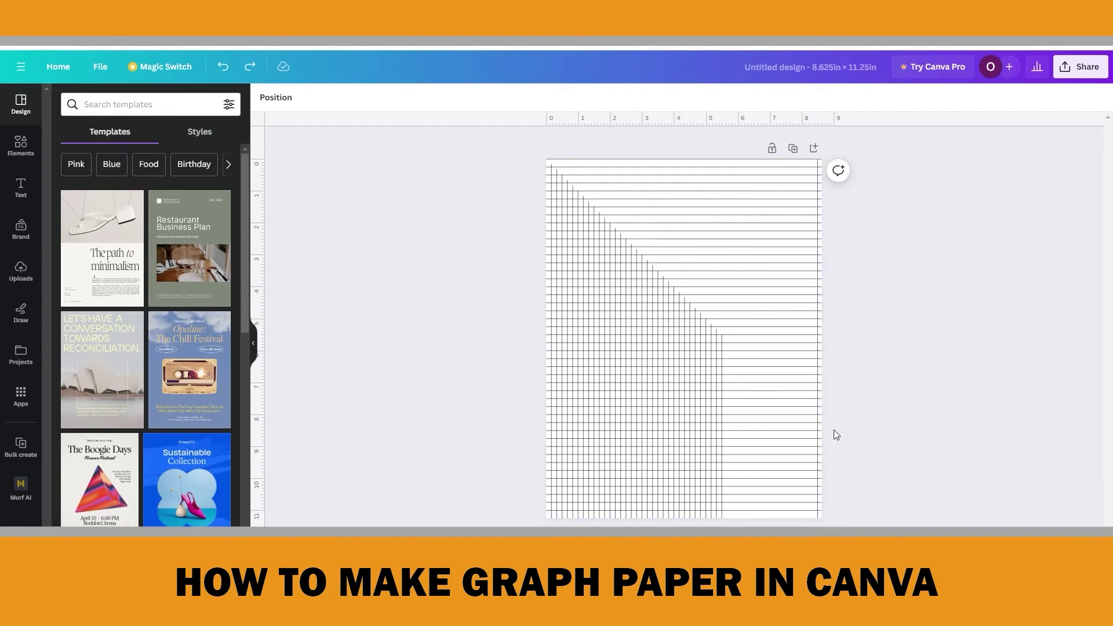
{"action": "left_click_drag", "start_coordinate": [830, 426], "coordinate": [538, 424]}
{"action": "left_click", "coordinate": [473, 98]}
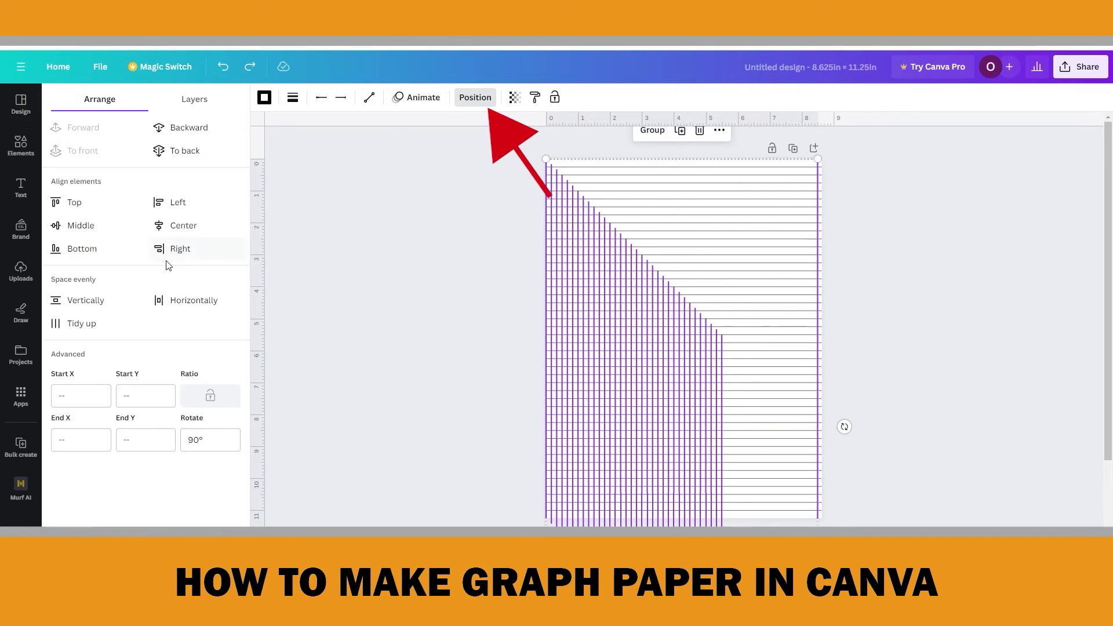
{"action": "left_click", "coordinate": [84, 226]}
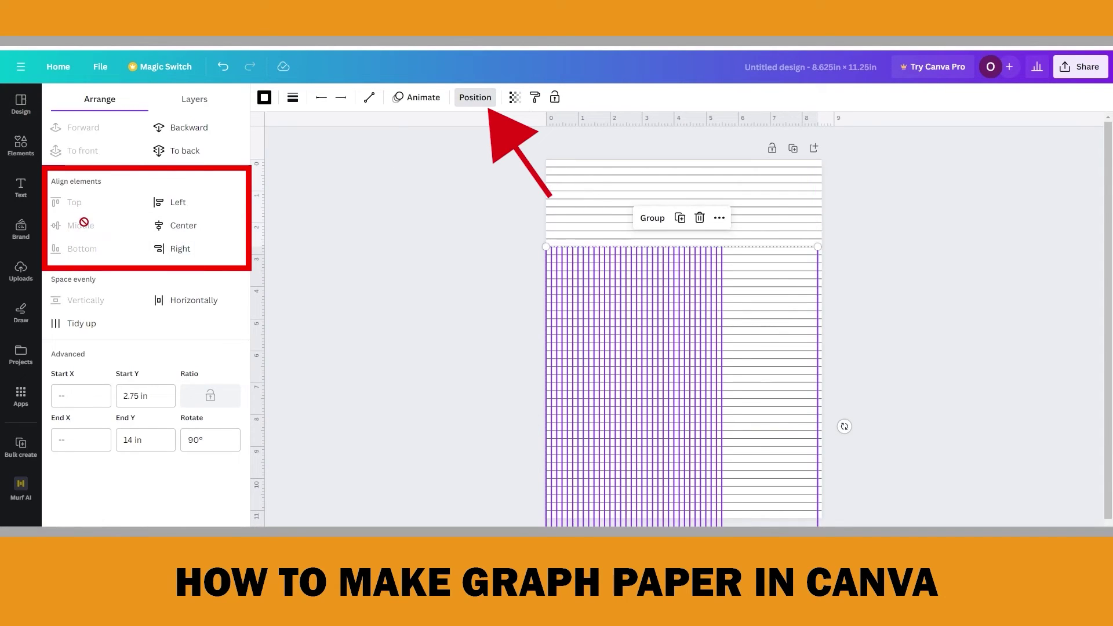
{"action": "left_click", "coordinate": [203, 302]}
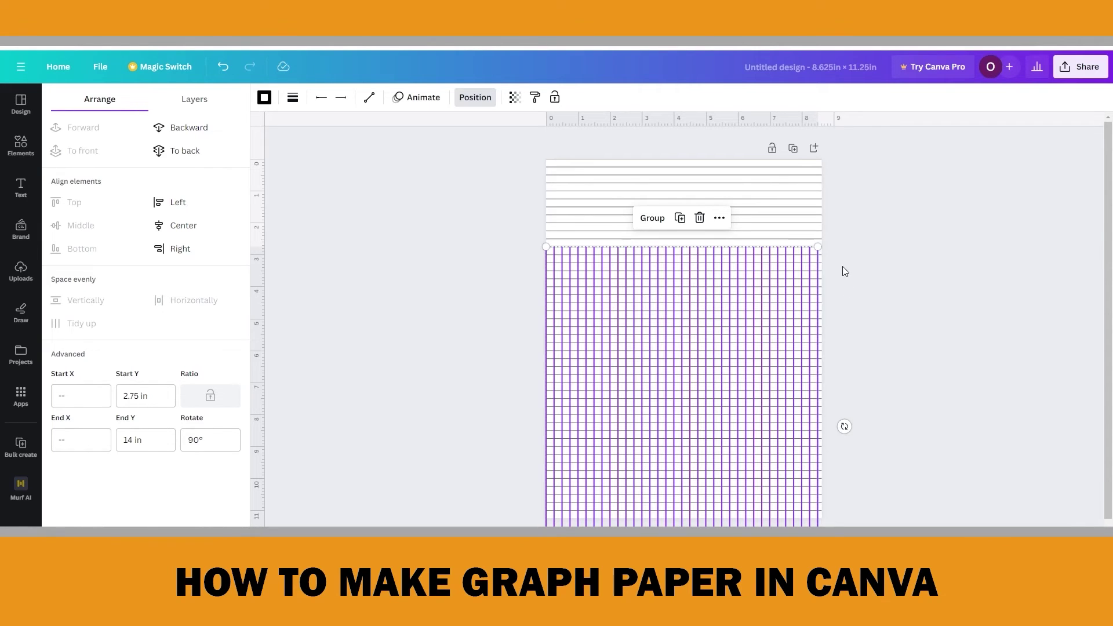
- Temporarily unlock and move the horizontal lines aside to check vertical line spacing, then undo
{"action": "left_click", "coordinate": [729, 178]}
{"action": "left_click", "coordinate": [684, 154]}
{"action": "left_click_drag", "start_coordinate": [685, 206], "coordinate": [879, 205]}
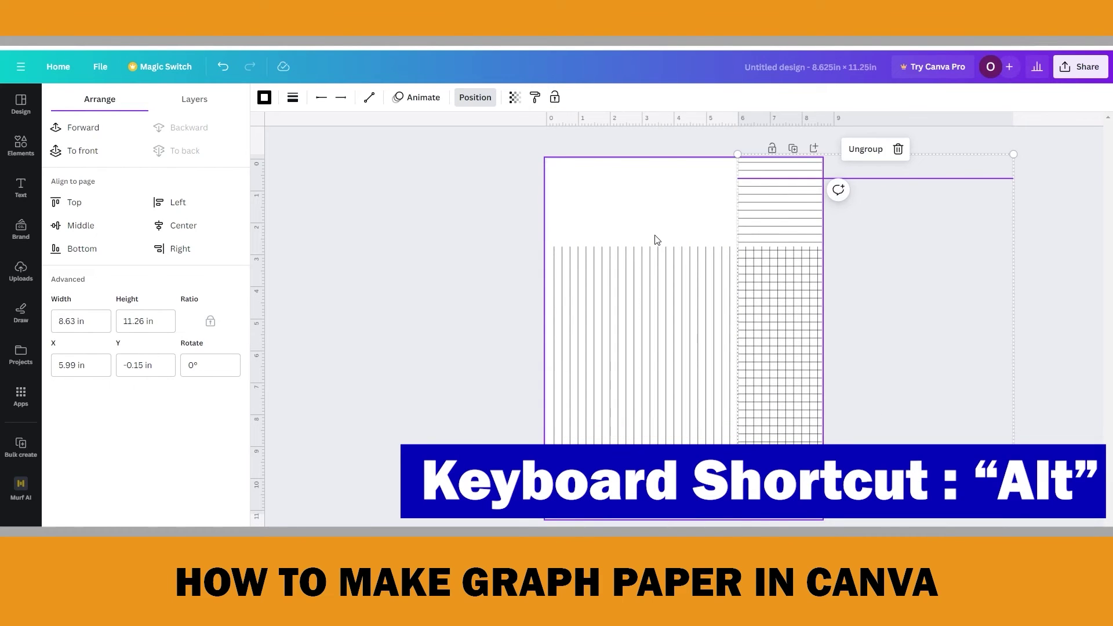
{"action": "left_click", "coordinate": [661, 246]}
{"action": "key", "text": "alt"}
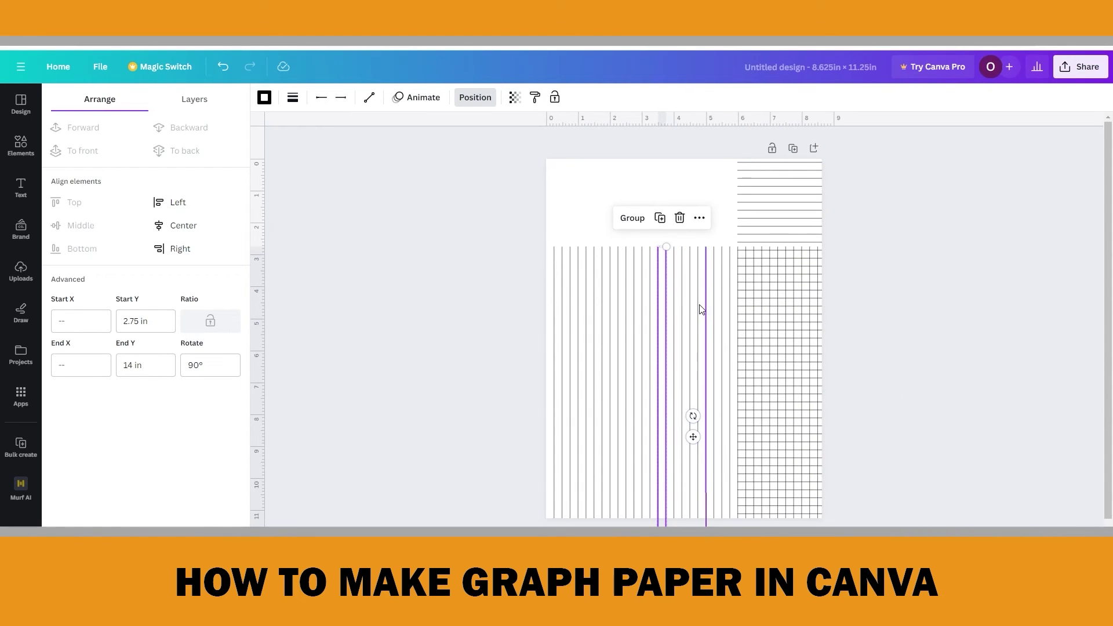
{"action": "key", "text": "ctrl+z"}
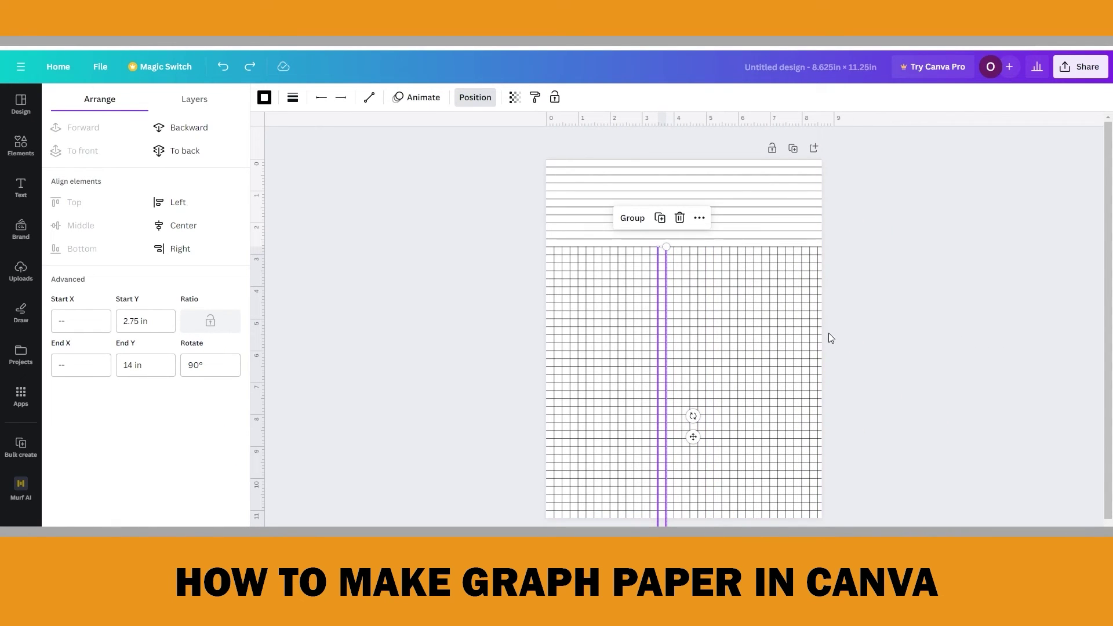
- Group all the vertical lines and drag the group up to the page top
{"action": "left_click_drag", "start_coordinate": [832, 352], "coordinate": [533, 343]}
{"action": "right_click", "coordinate": [601, 341]}
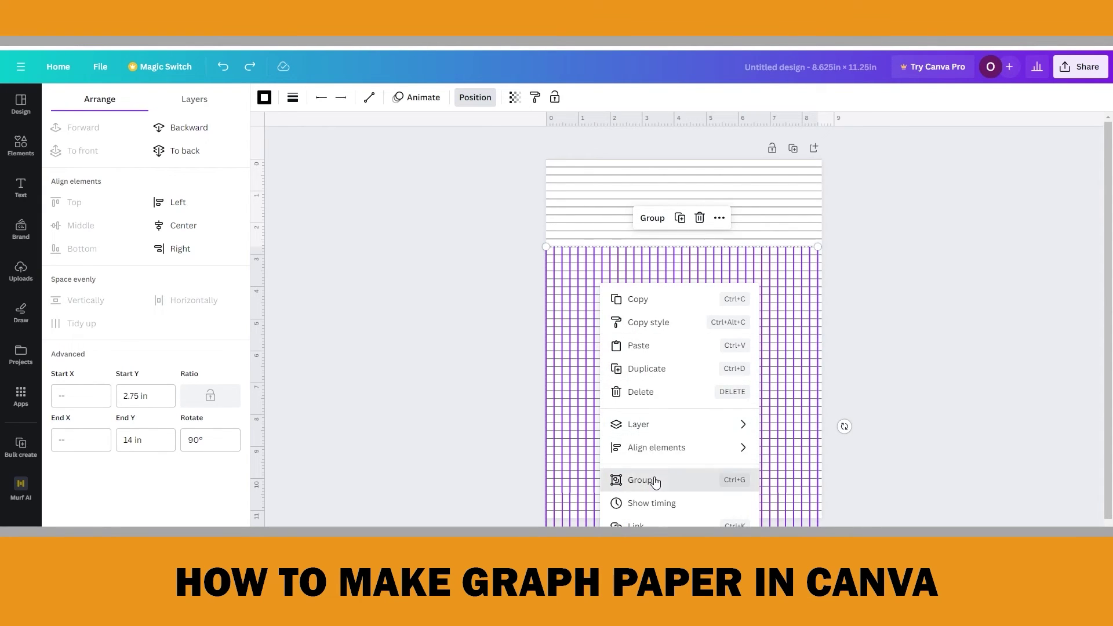
{"action": "left_click", "coordinate": [623, 480]}
{"action": "left_click_drag", "start_coordinate": [686, 353], "coordinate": [725, 242]}
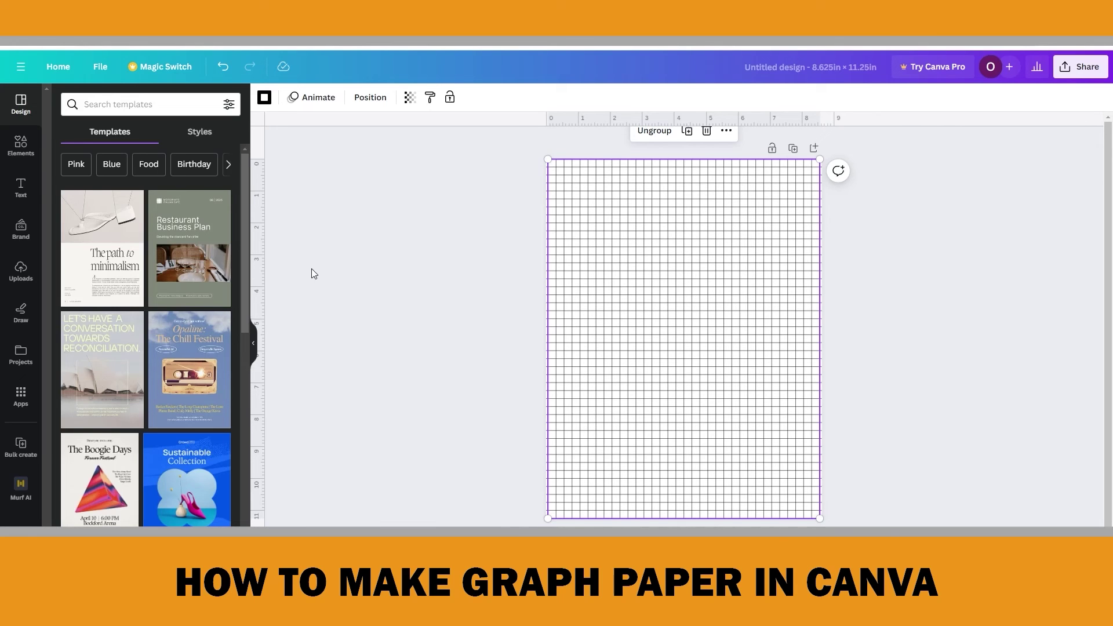
- Add a square from Elements and resize it to 0.25 × 0.25 in
{"action": "left_click", "coordinate": [19, 155]}
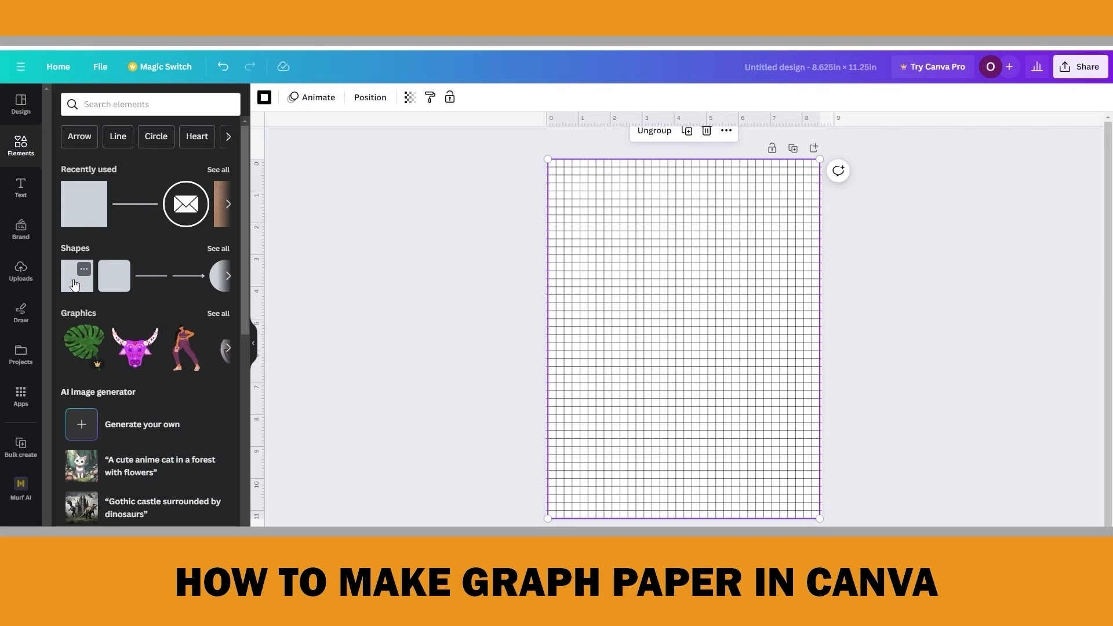
{"action": "left_click", "coordinate": [82, 281]}
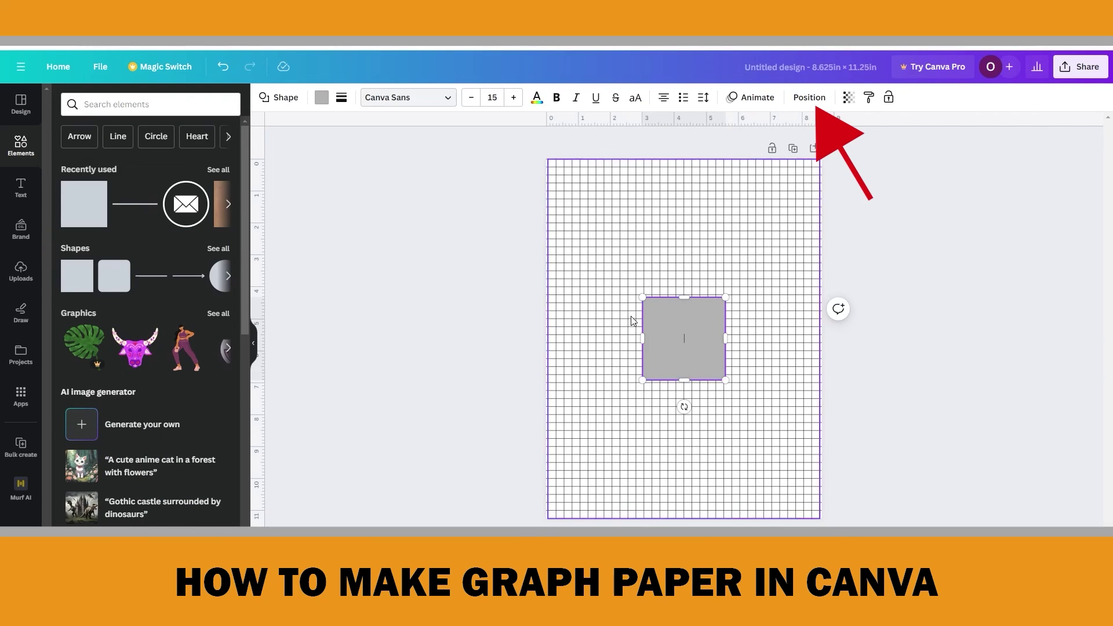
{"action": "left_click", "coordinate": [808, 98]}
{"action": "left_click", "coordinate": [88, 321]}
{"action": "type", "text": "0.25"}
{"action": "key", "text": "Return"}
{"action": "key", "text": "Tab"}
{"action": "type", "text": "0.25"}
{"action": "key", "text": "Return"}
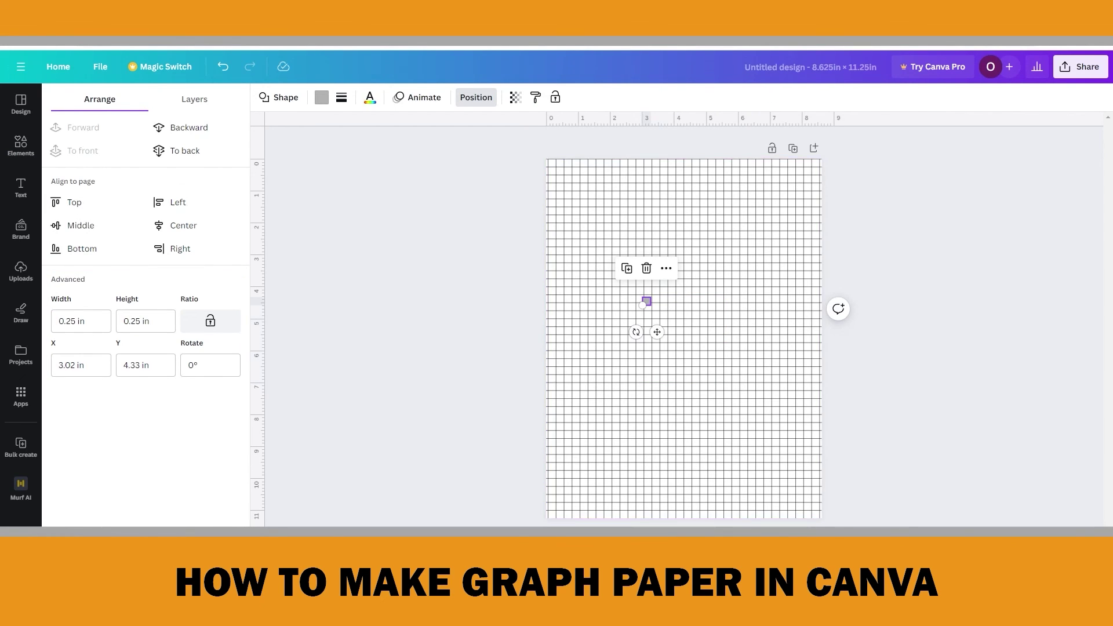